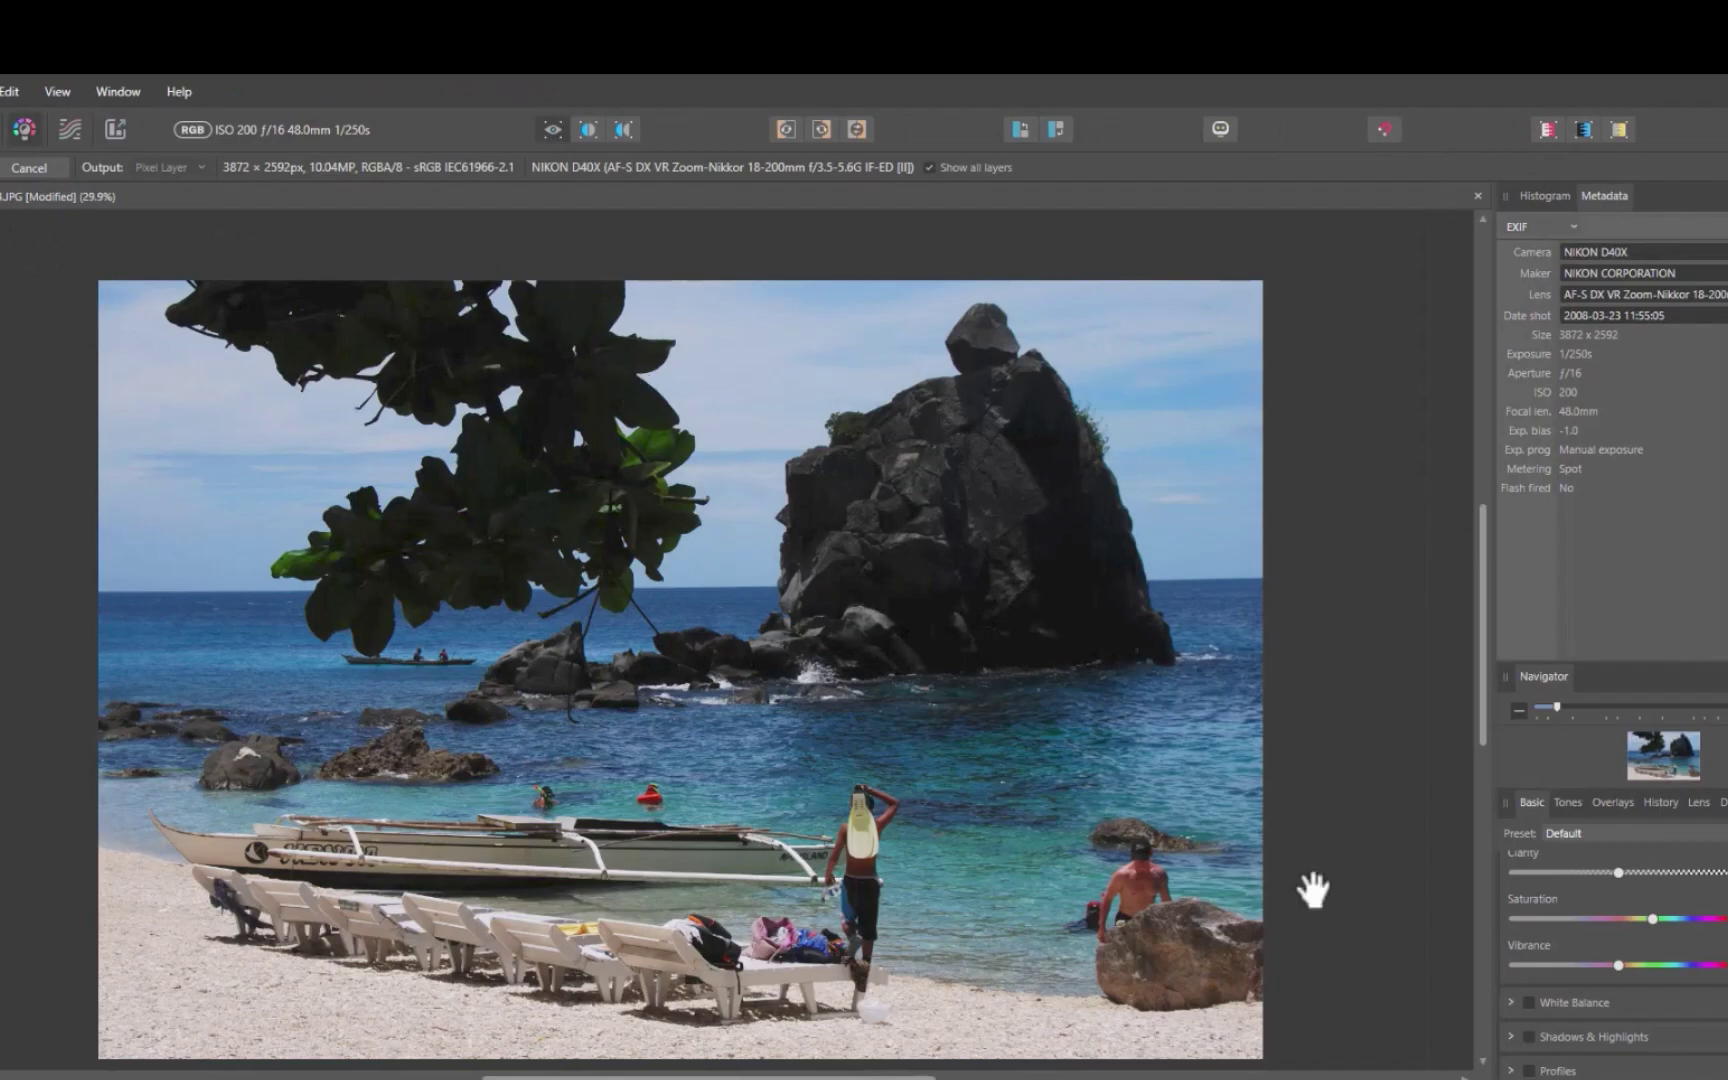
# Raise the beach photo's Shadows strongly in the Shadows & Highlights settings.
pyautogui.scroll(-3, 1605, 978)
pyautogui.moveTo(1619, 990); pyautogui.dragTo(1704, 1022)
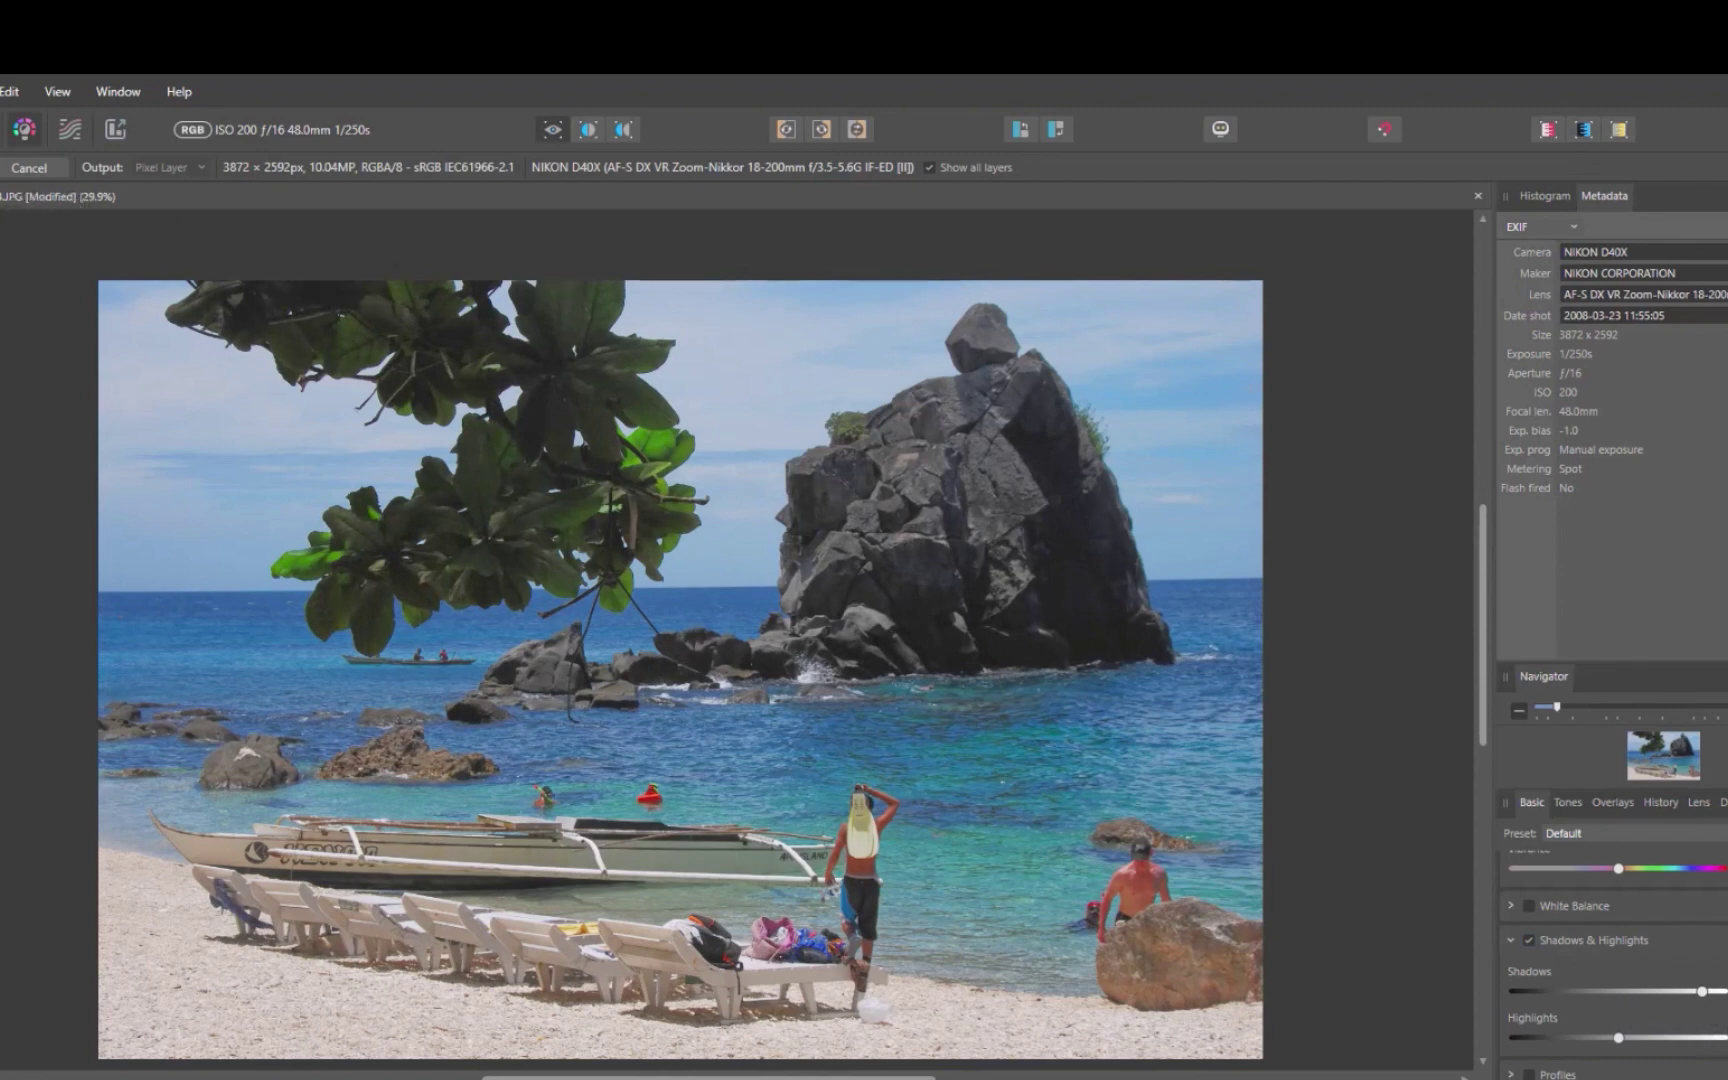
# Select the shadow tones of the beach photo's original layer by tonal range.
pyautogui.hotkey('alt', '[')
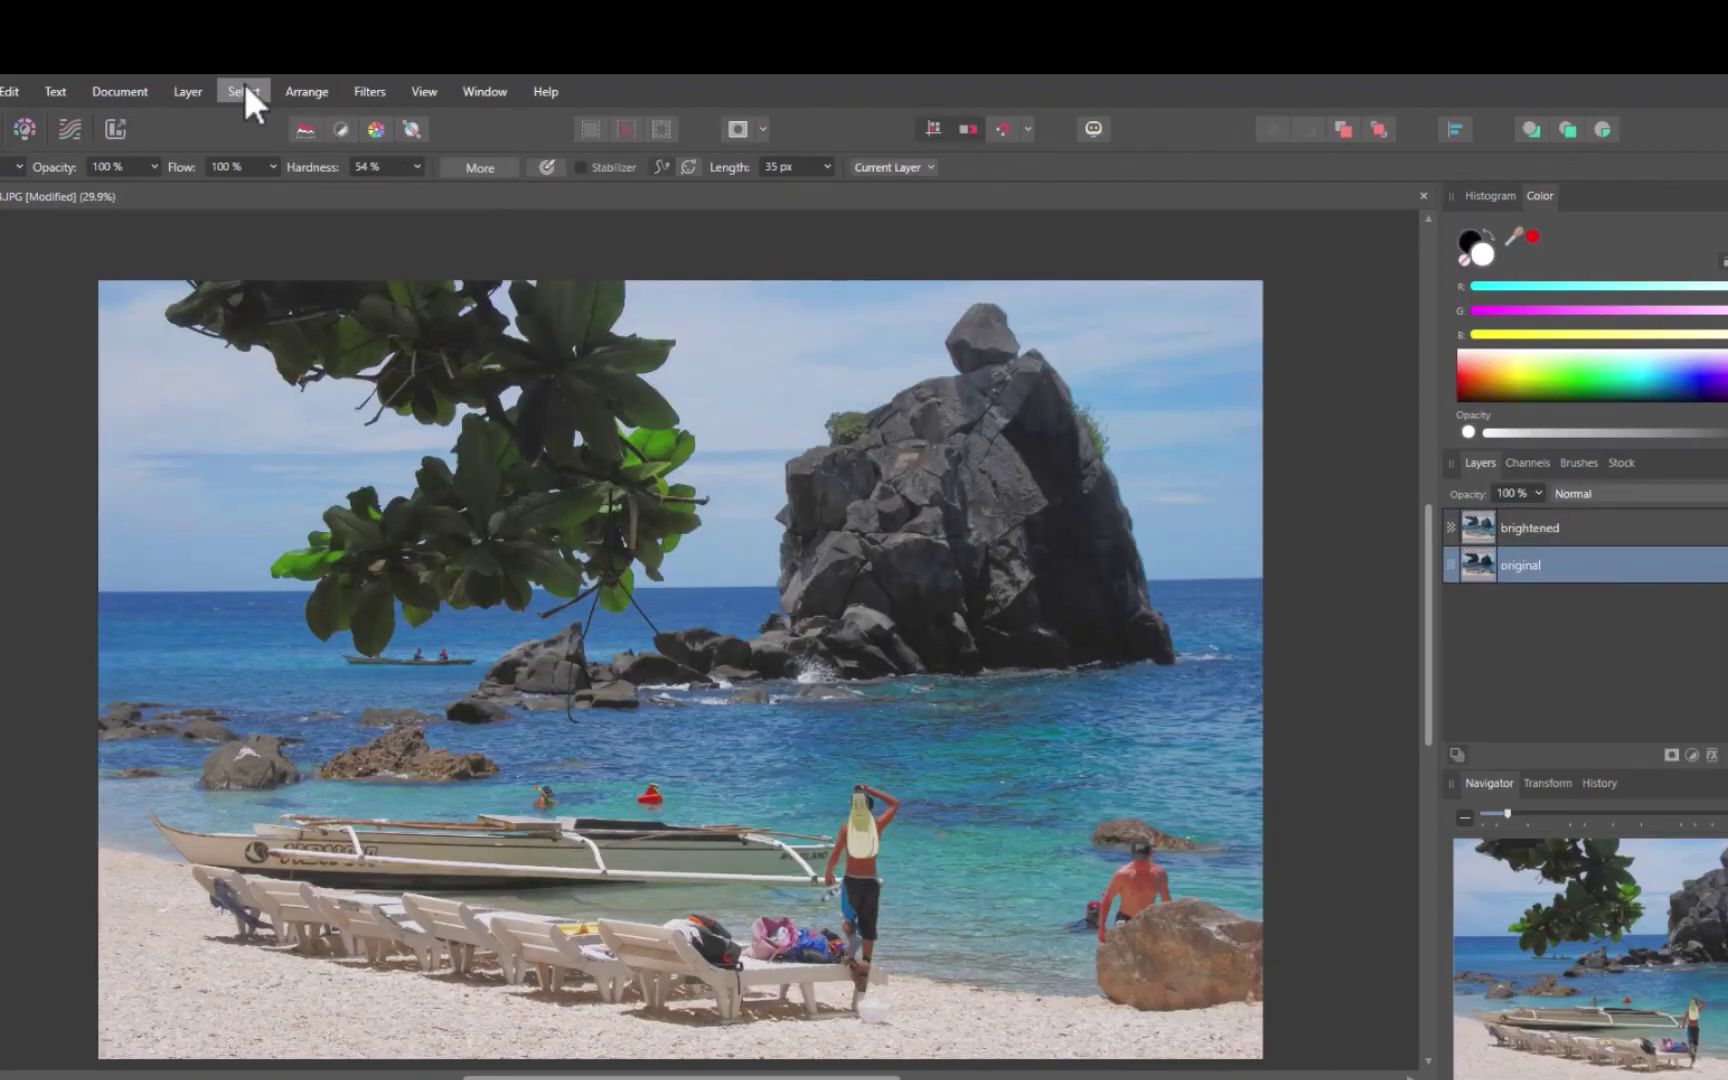
pyautogui.click(245, 90)
pyautogui.moveTo(336, 500)
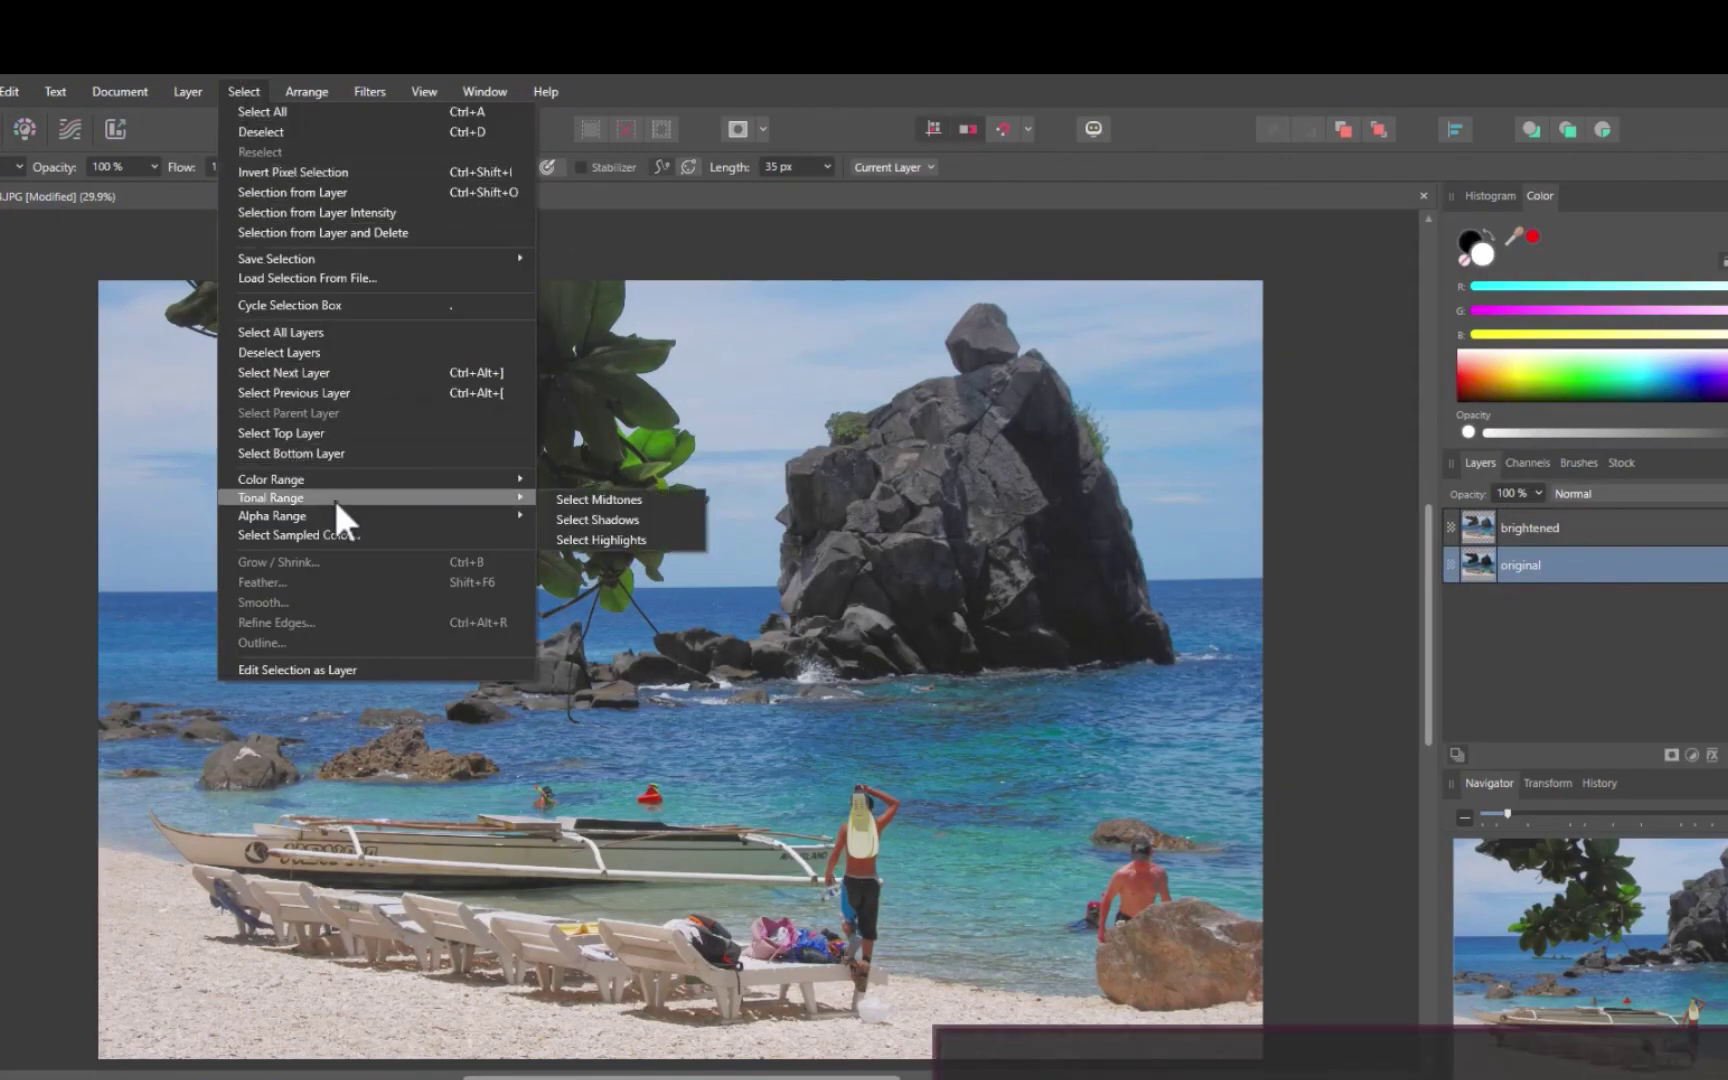
pyautogui.click(639, 521)
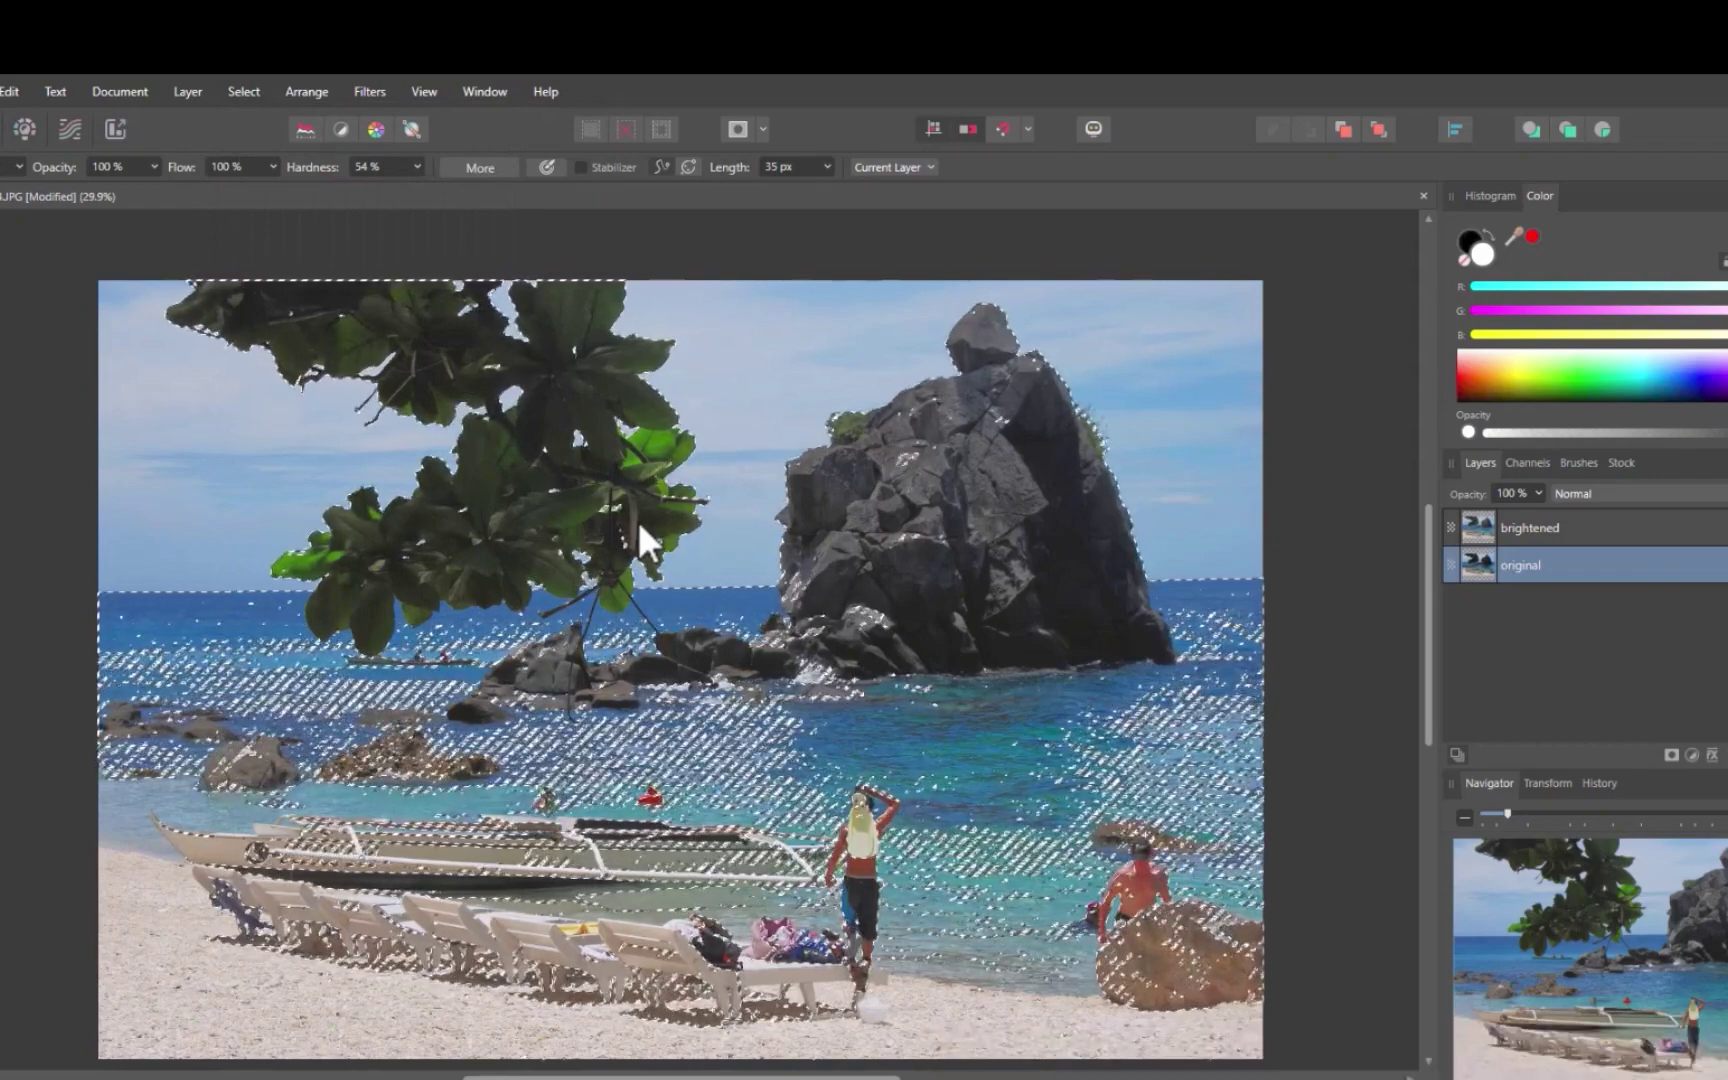
# Raise Shadows strongly in the Shadows & Highlights settings for the sunset boat photo.
pyautogui.click(1485, 533)
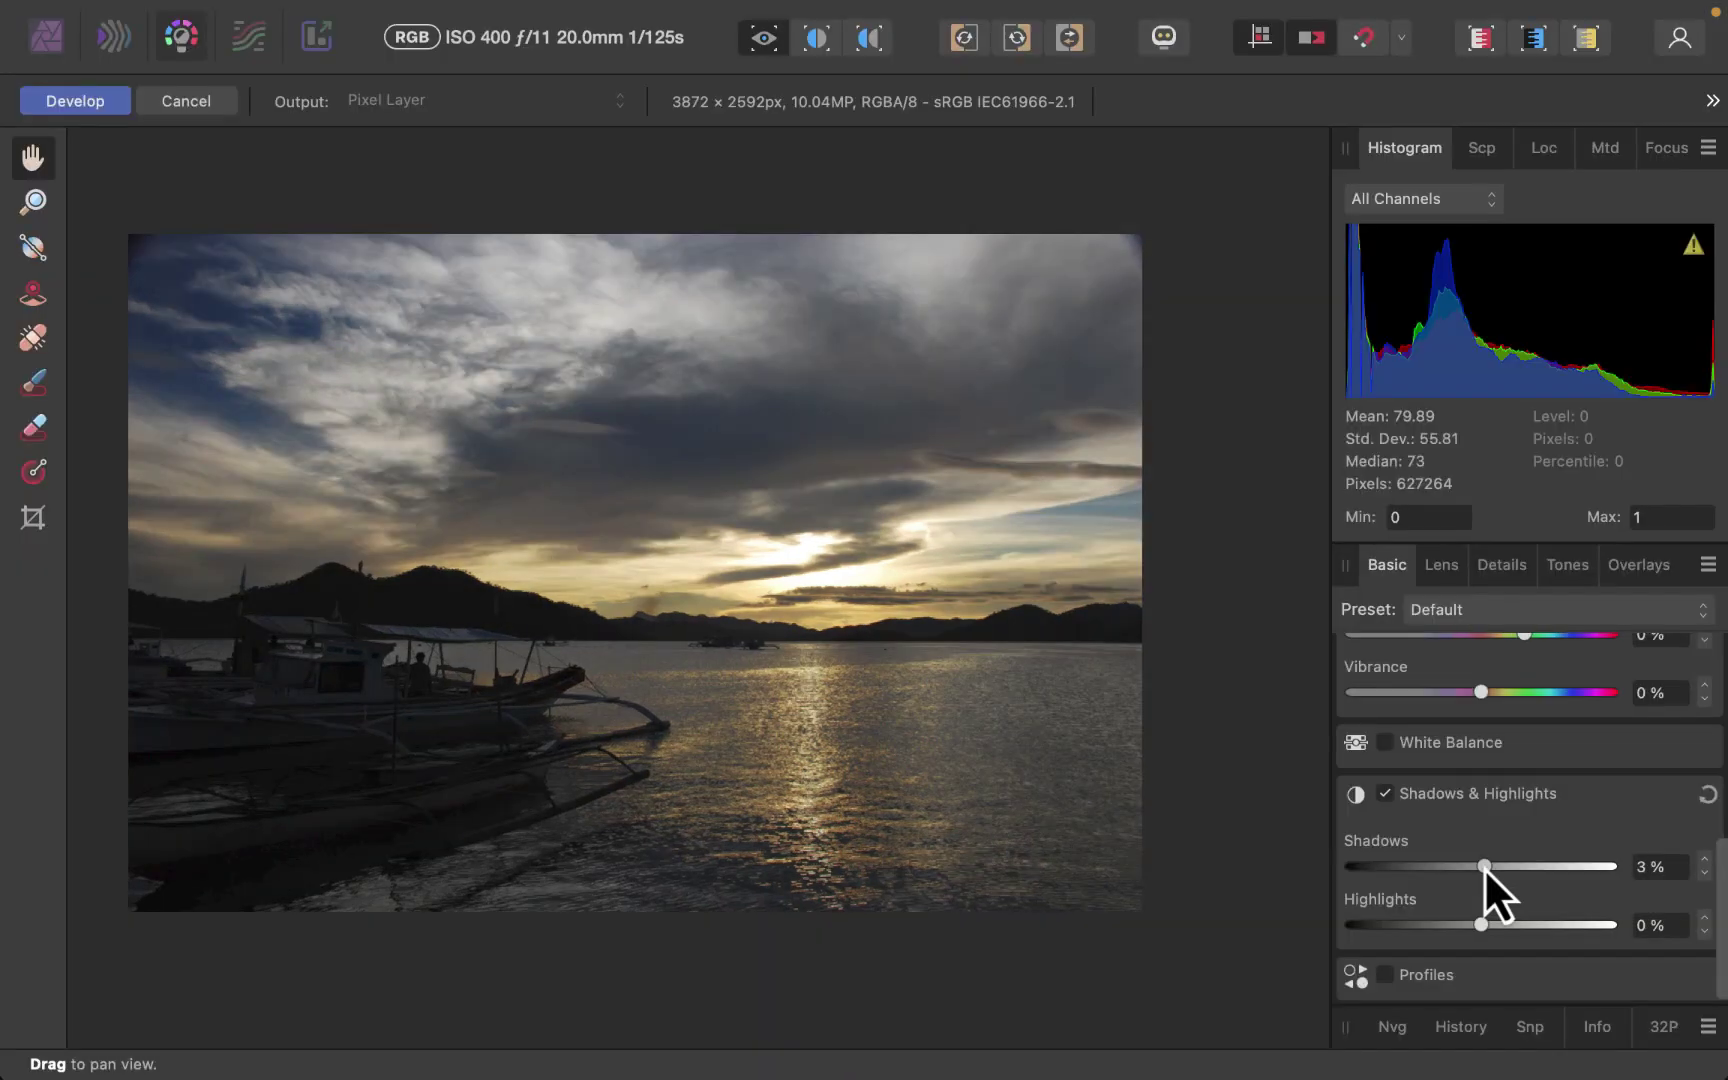
pyautogui.moveTo(1484, 867); pyautogui.dragTo(1692, 896)
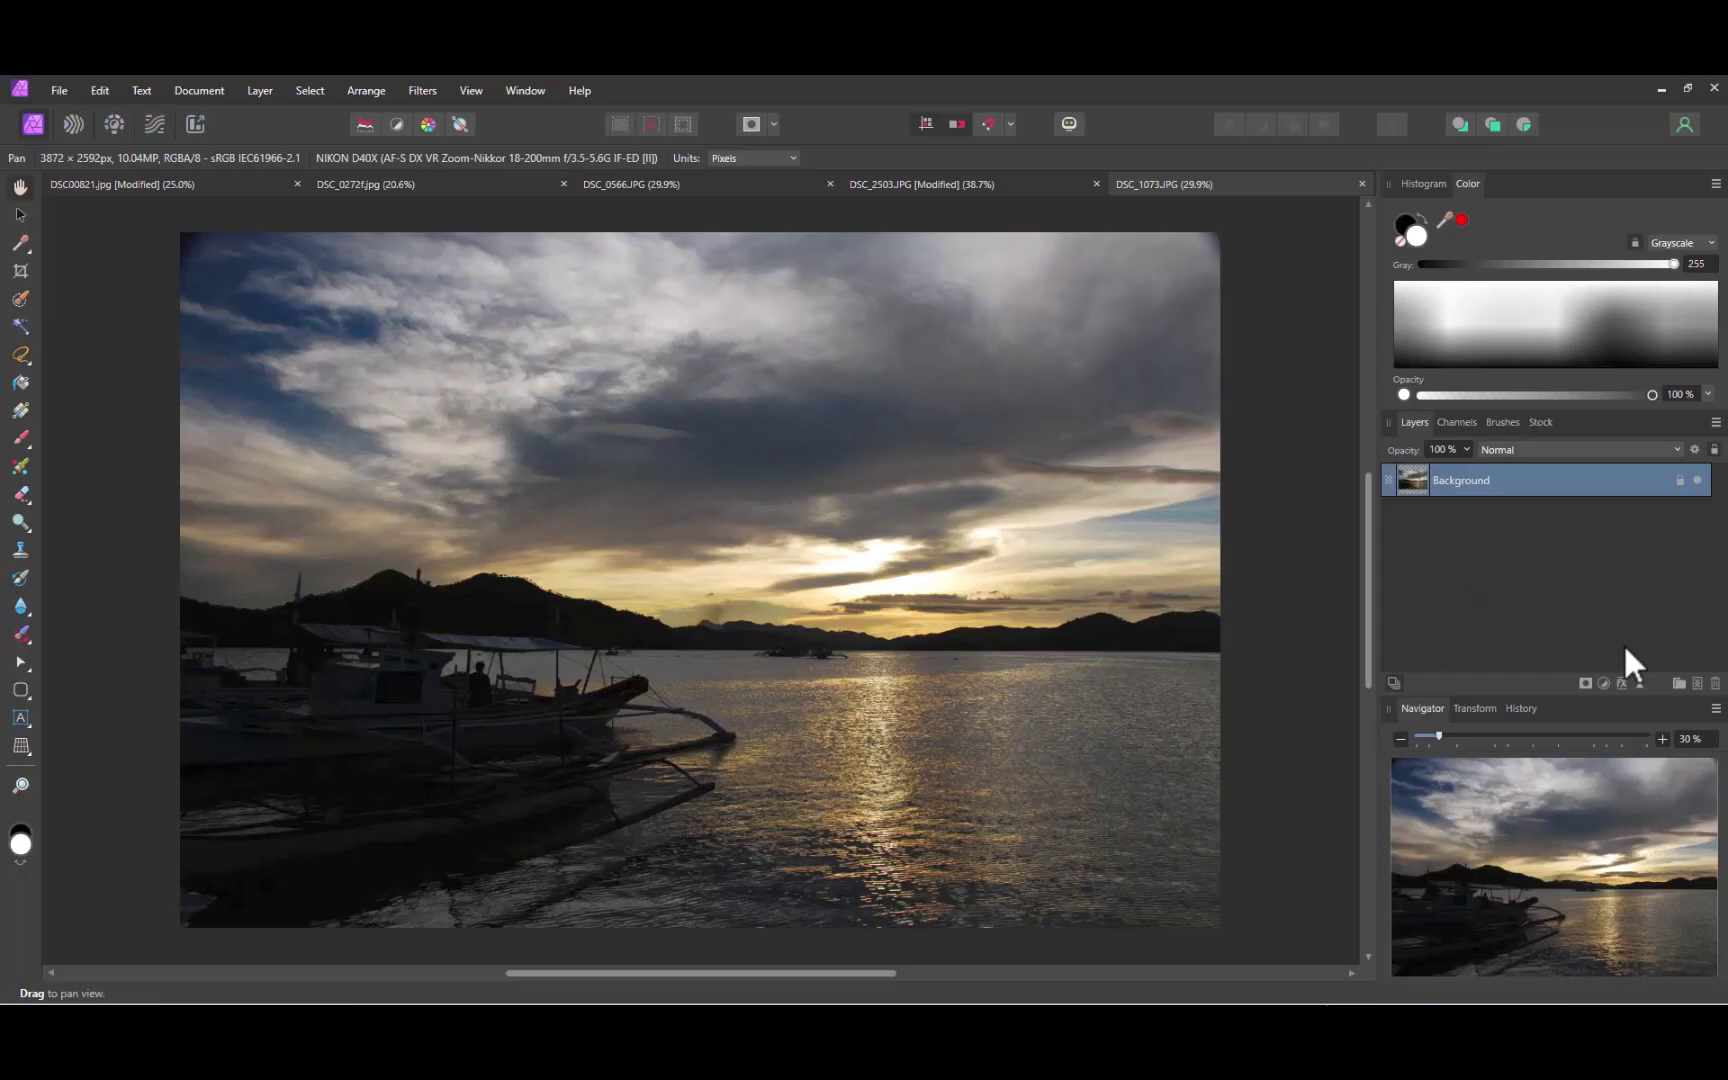
# Add a Curves adjustment to the boat photo, moving a shadow point to about X 0.066, Y 0.187 and a brighter point to X 0.615, Y 0.617.
pyautogui.click(1604, 684)
pyautogui.click(1620, 461)
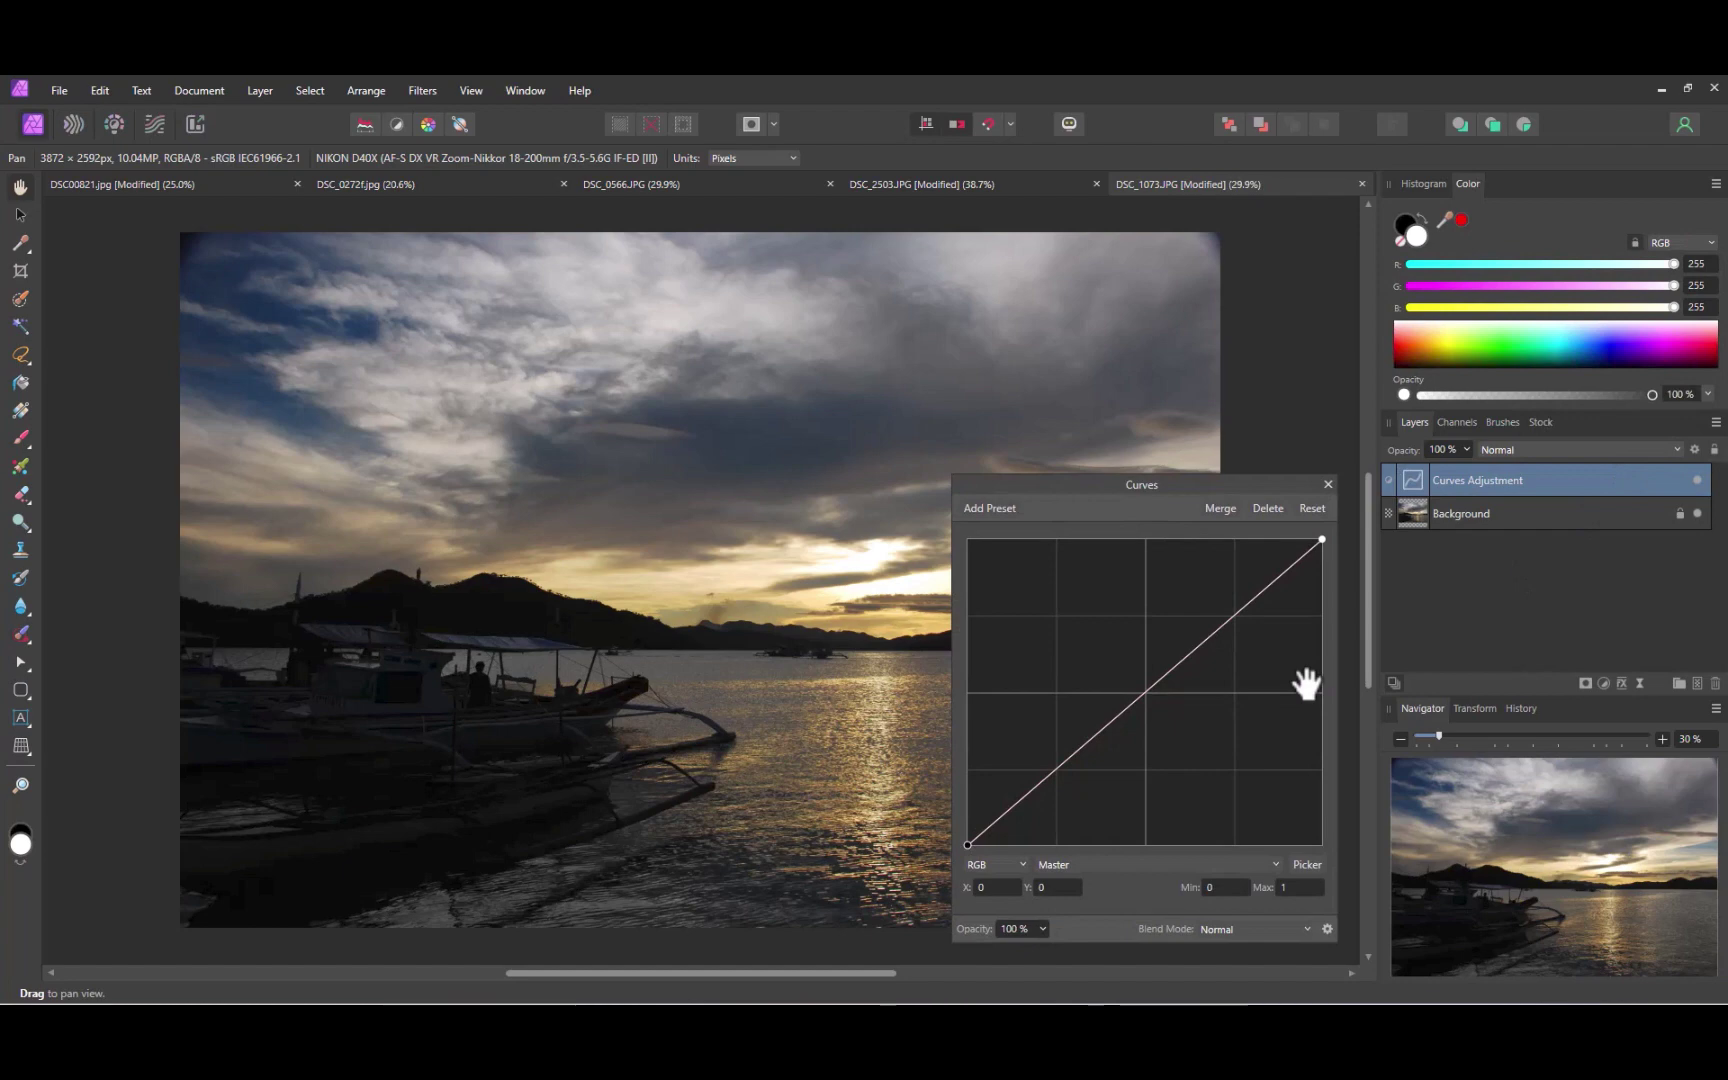
pyautogui.click(1034, 787)
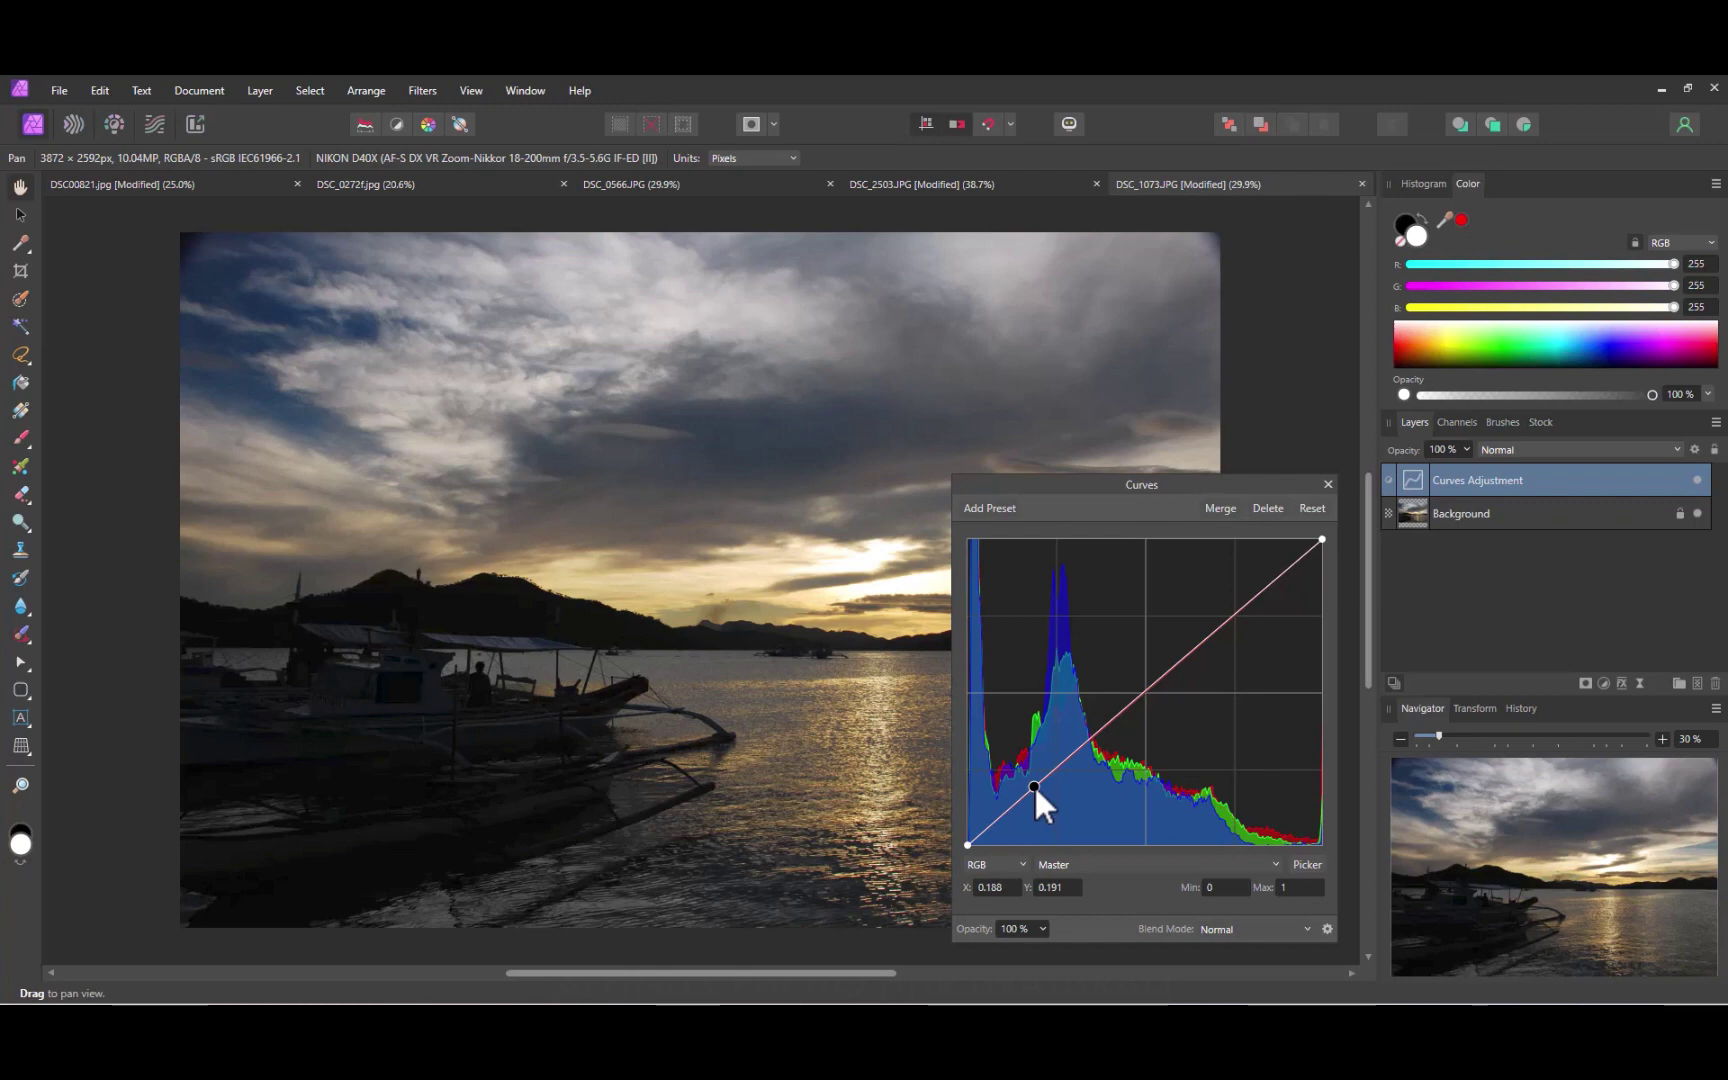
pyautogui.moveTo(1034, 786); pyautogui.dragTo(992, 784)
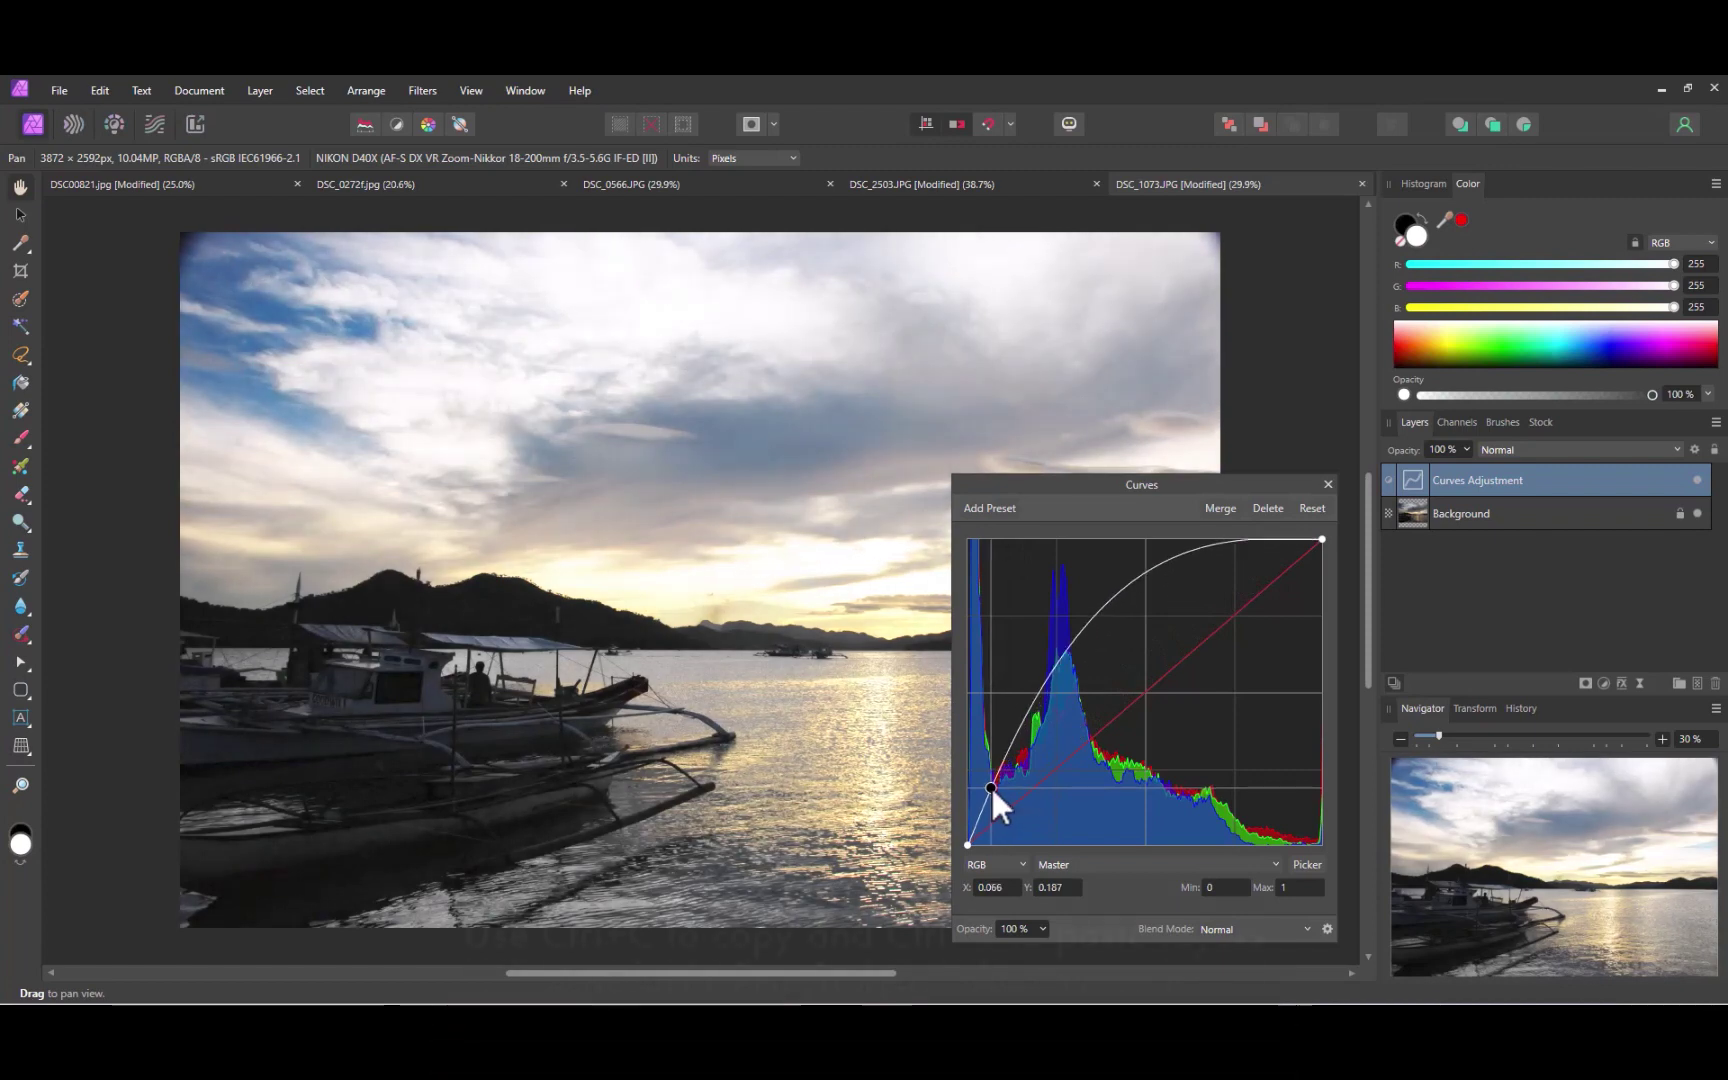
pyautogui.click(1129, 583)
pyautogui.moveTo(1129, 584); pyautogui.dragTo(1185, 656)
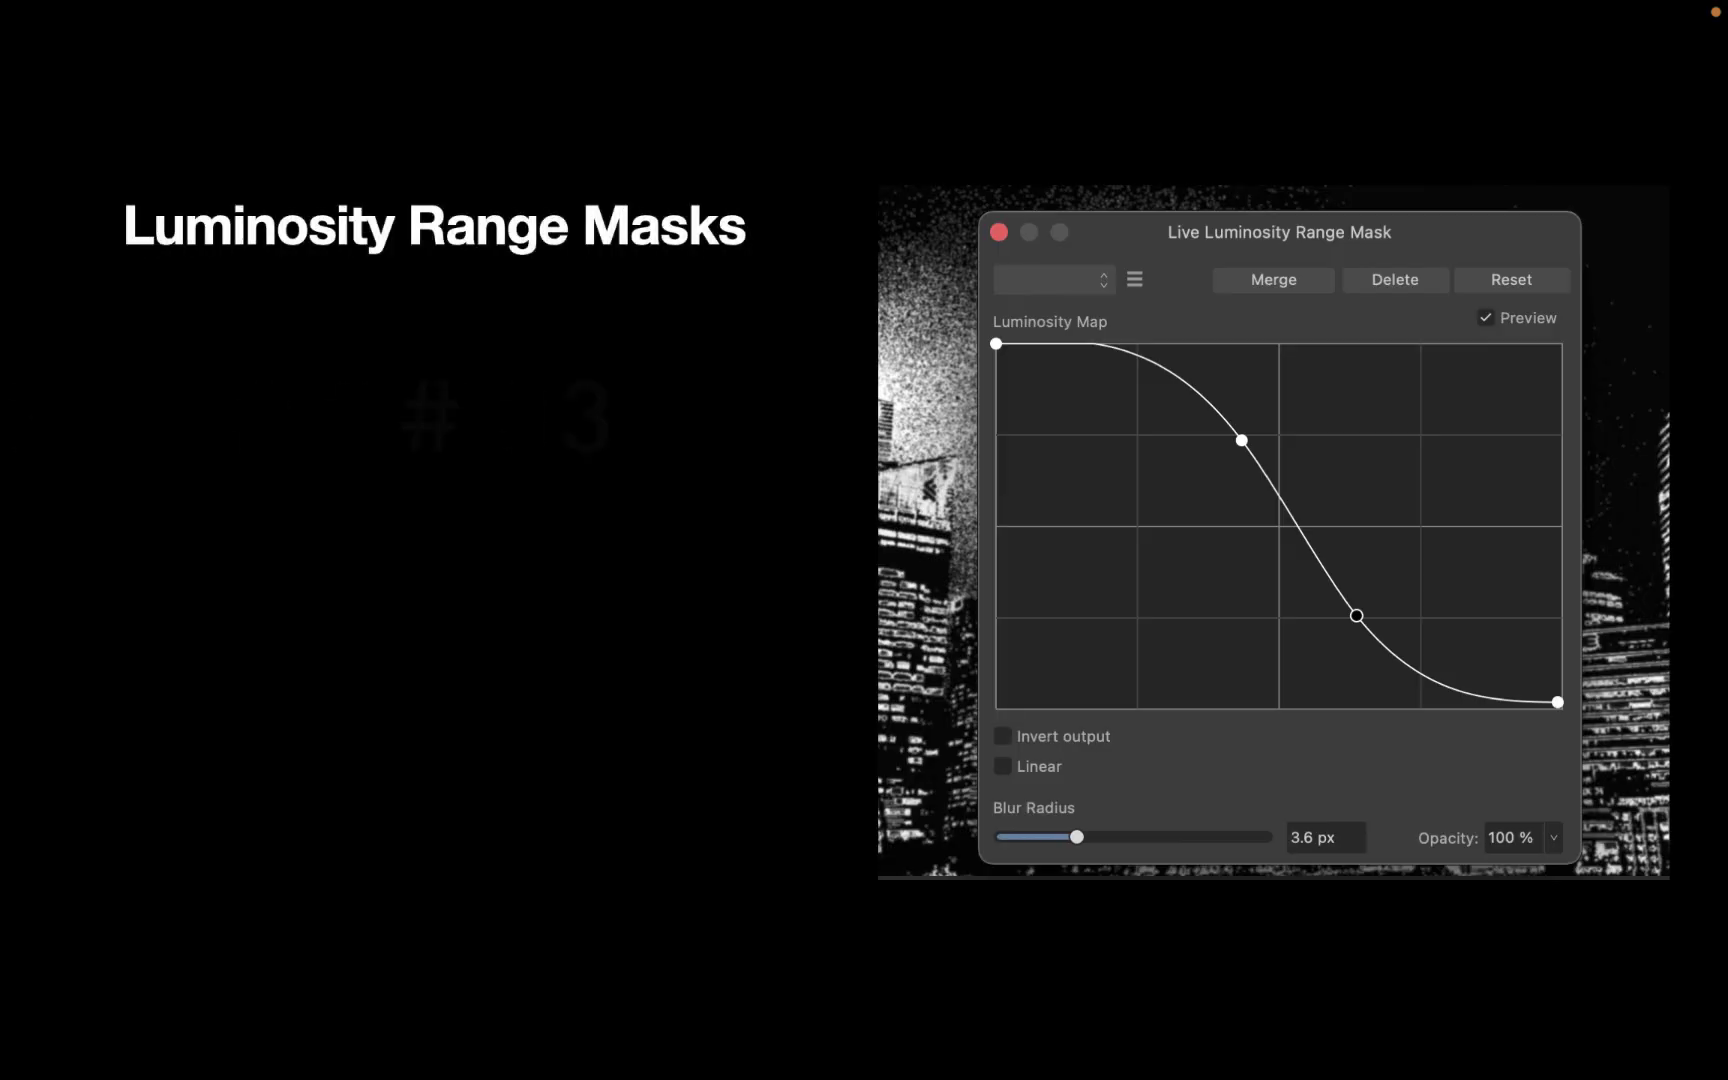
pyautogui.press('Right')
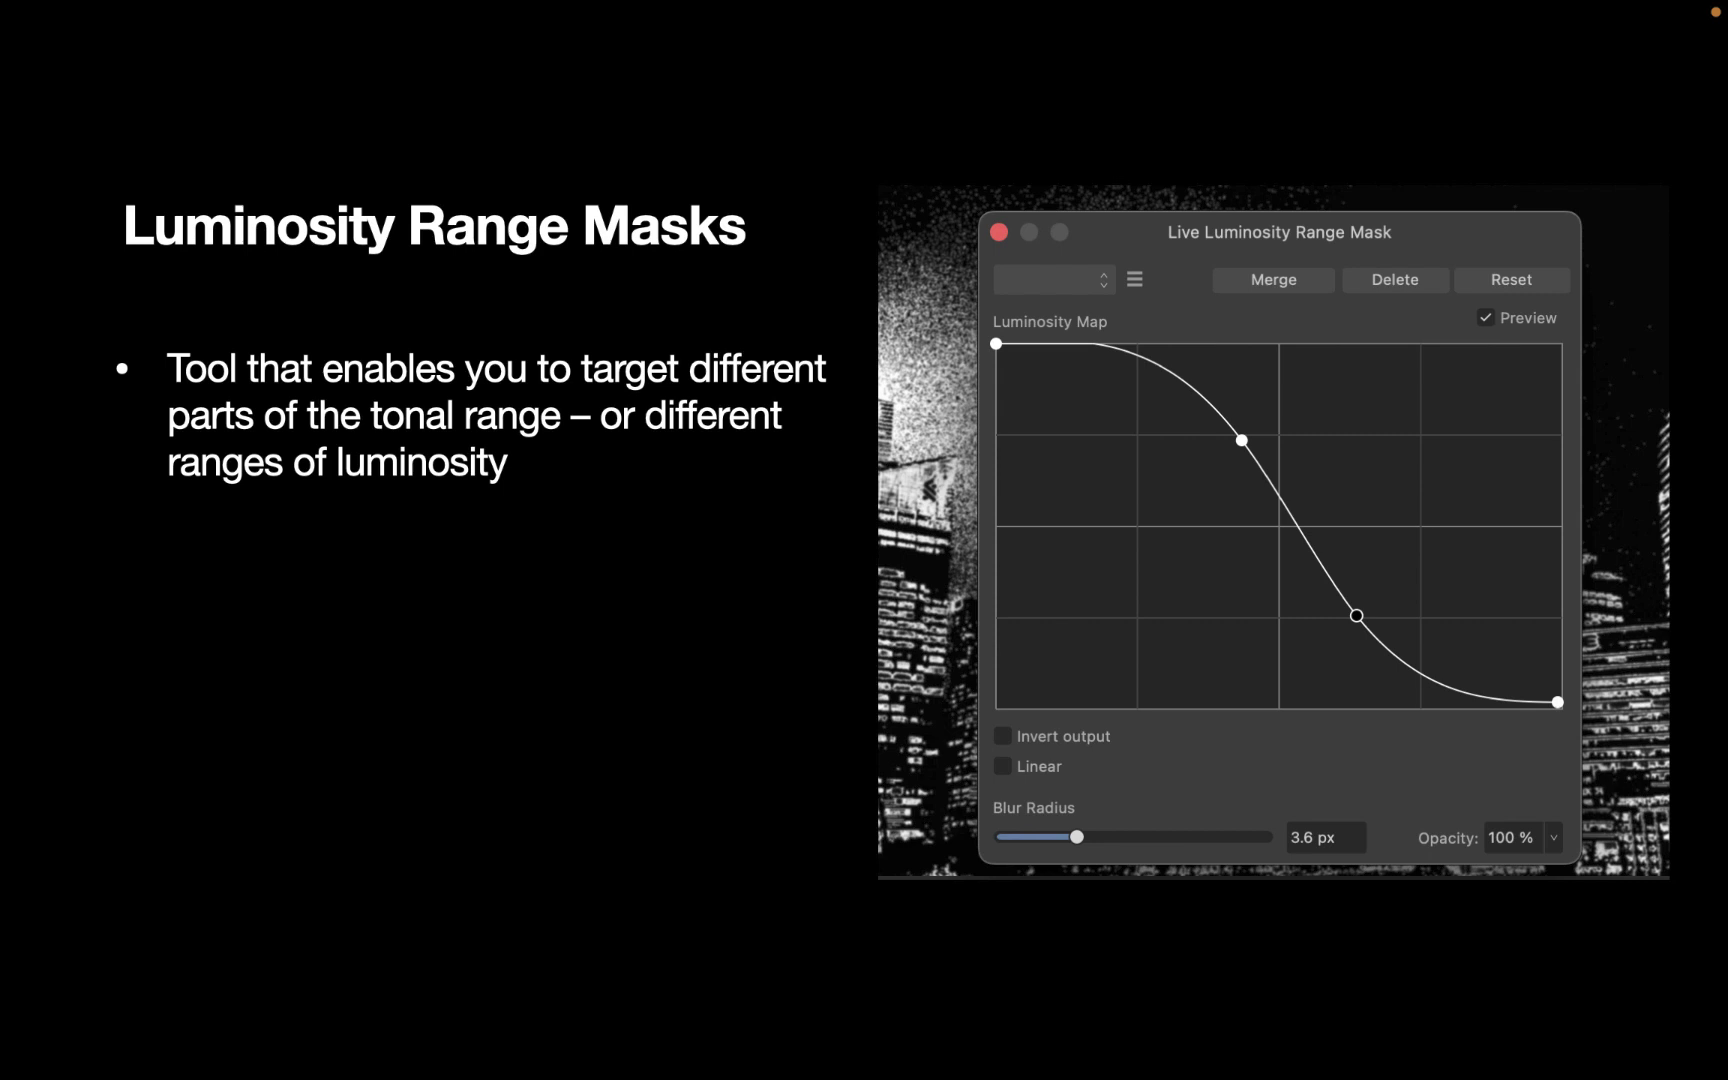
pyautogui.press('Right')
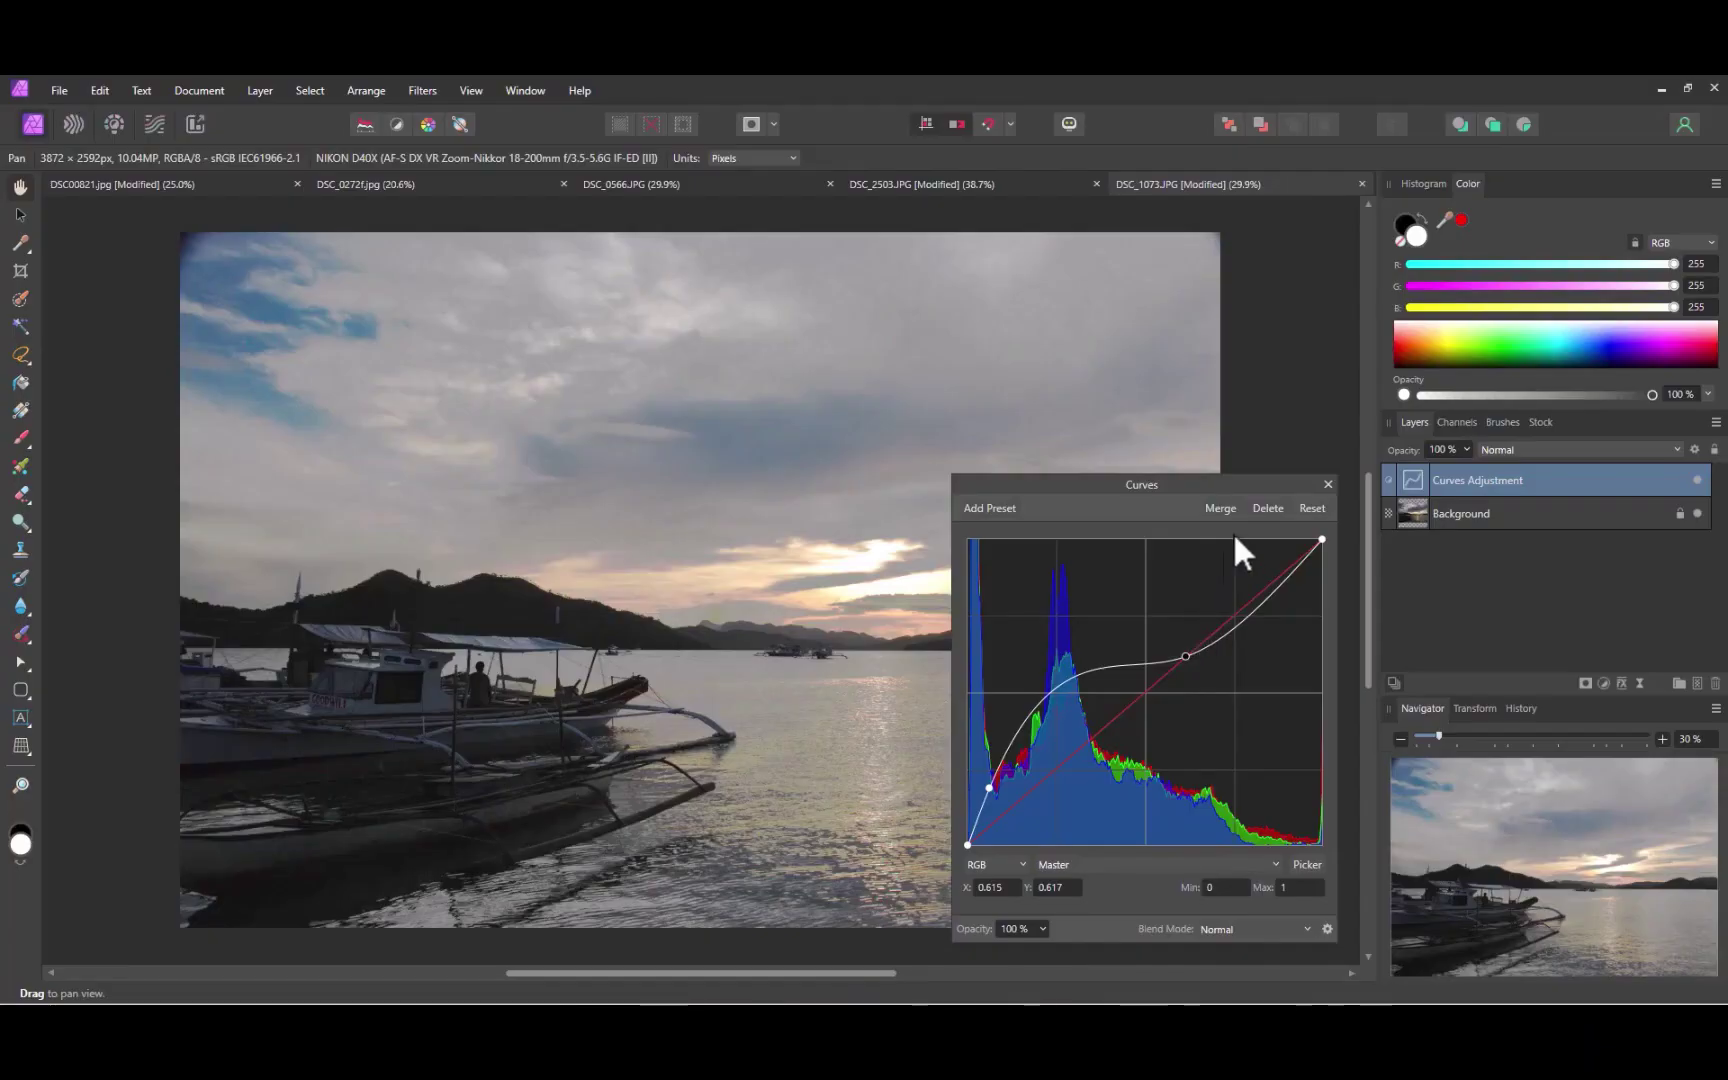
# Add a luminosity range mask to the Background layer, lower its highlight end to zero and turn on the mask preview.
pyautogui.click(1328, 484)
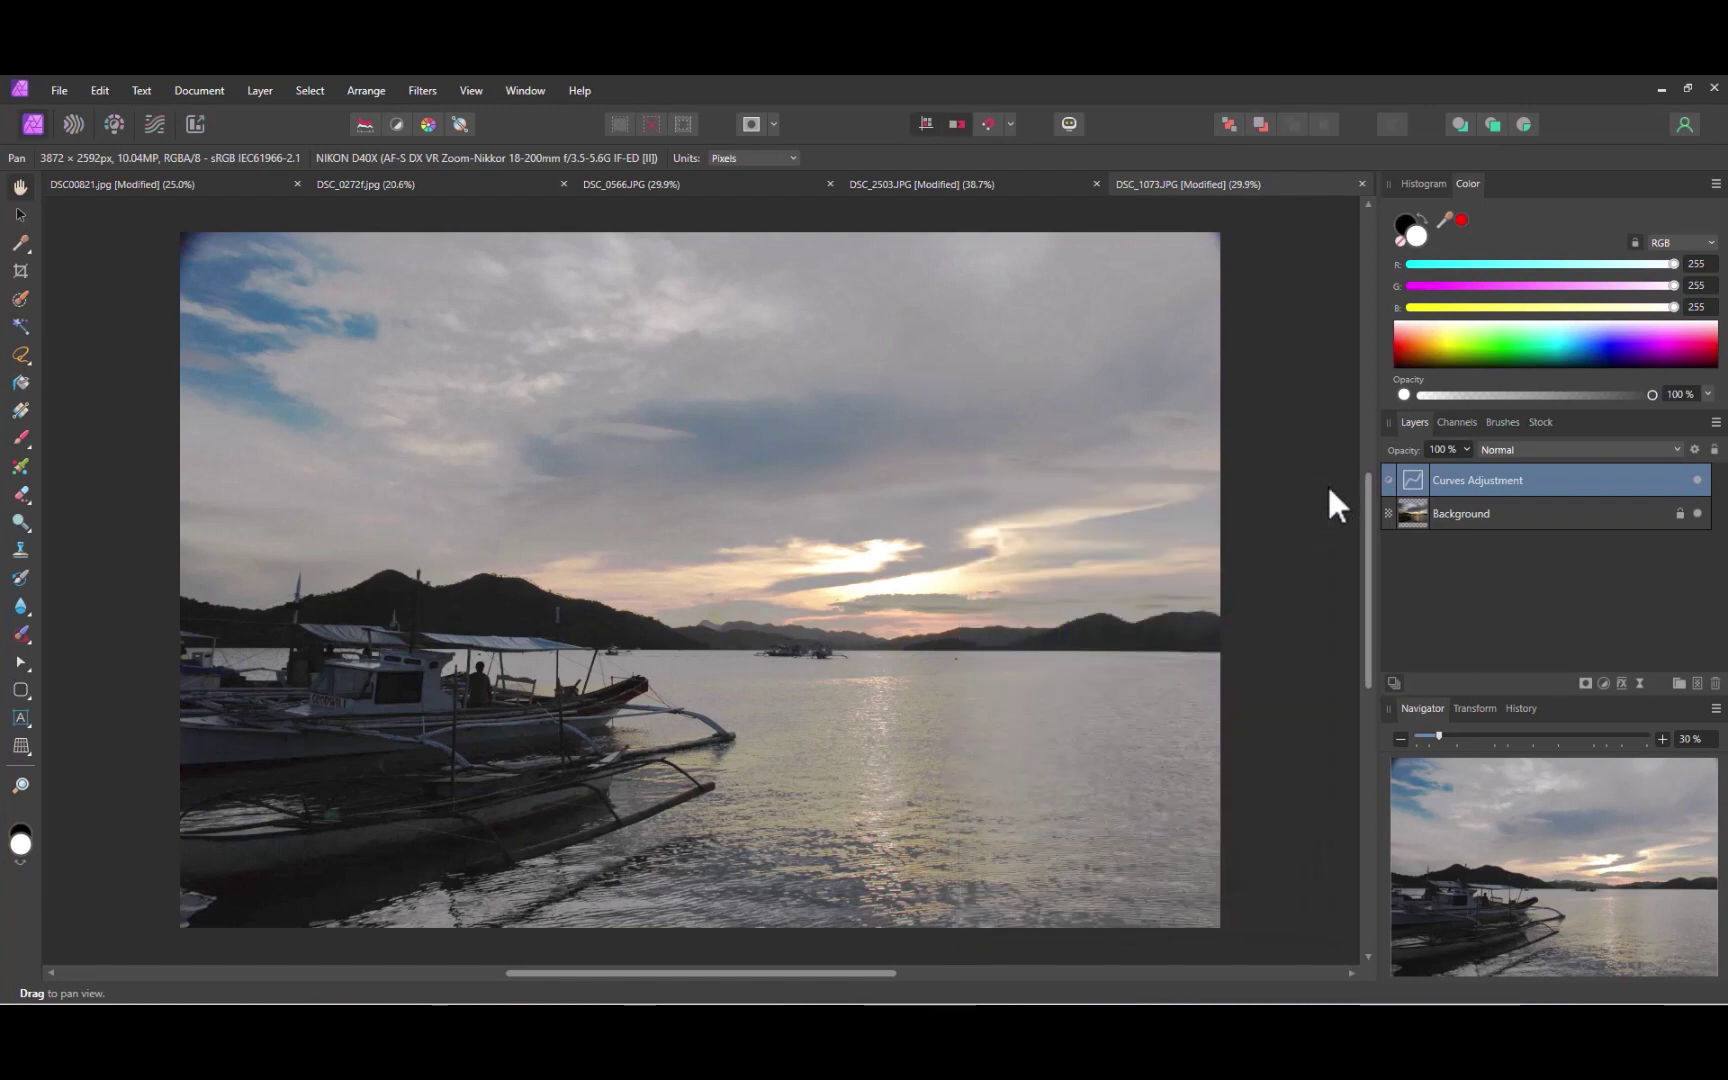
pyautogui.click(1420, 514)
pyautogui.click(1586, 684)
pyautogui.click(1486, 761)
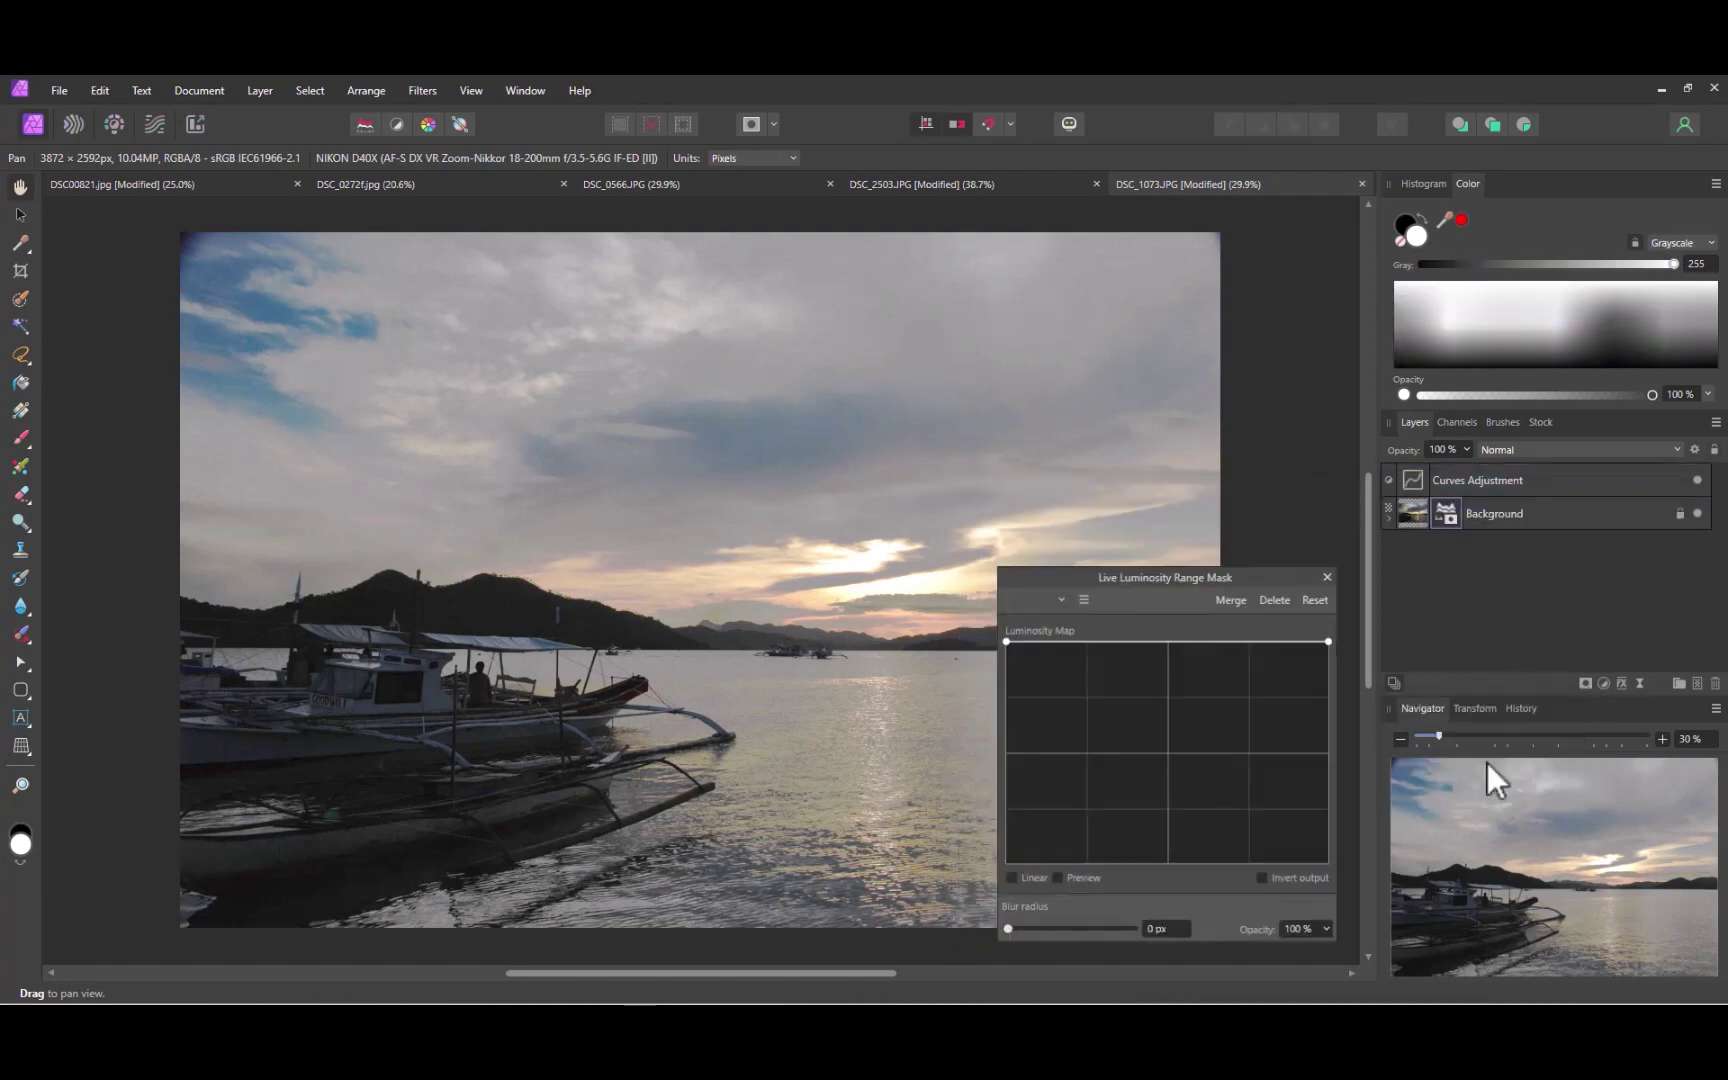
pyautogui.moveTo(1328, 643); pyautogui.dragTo(1330, 864)
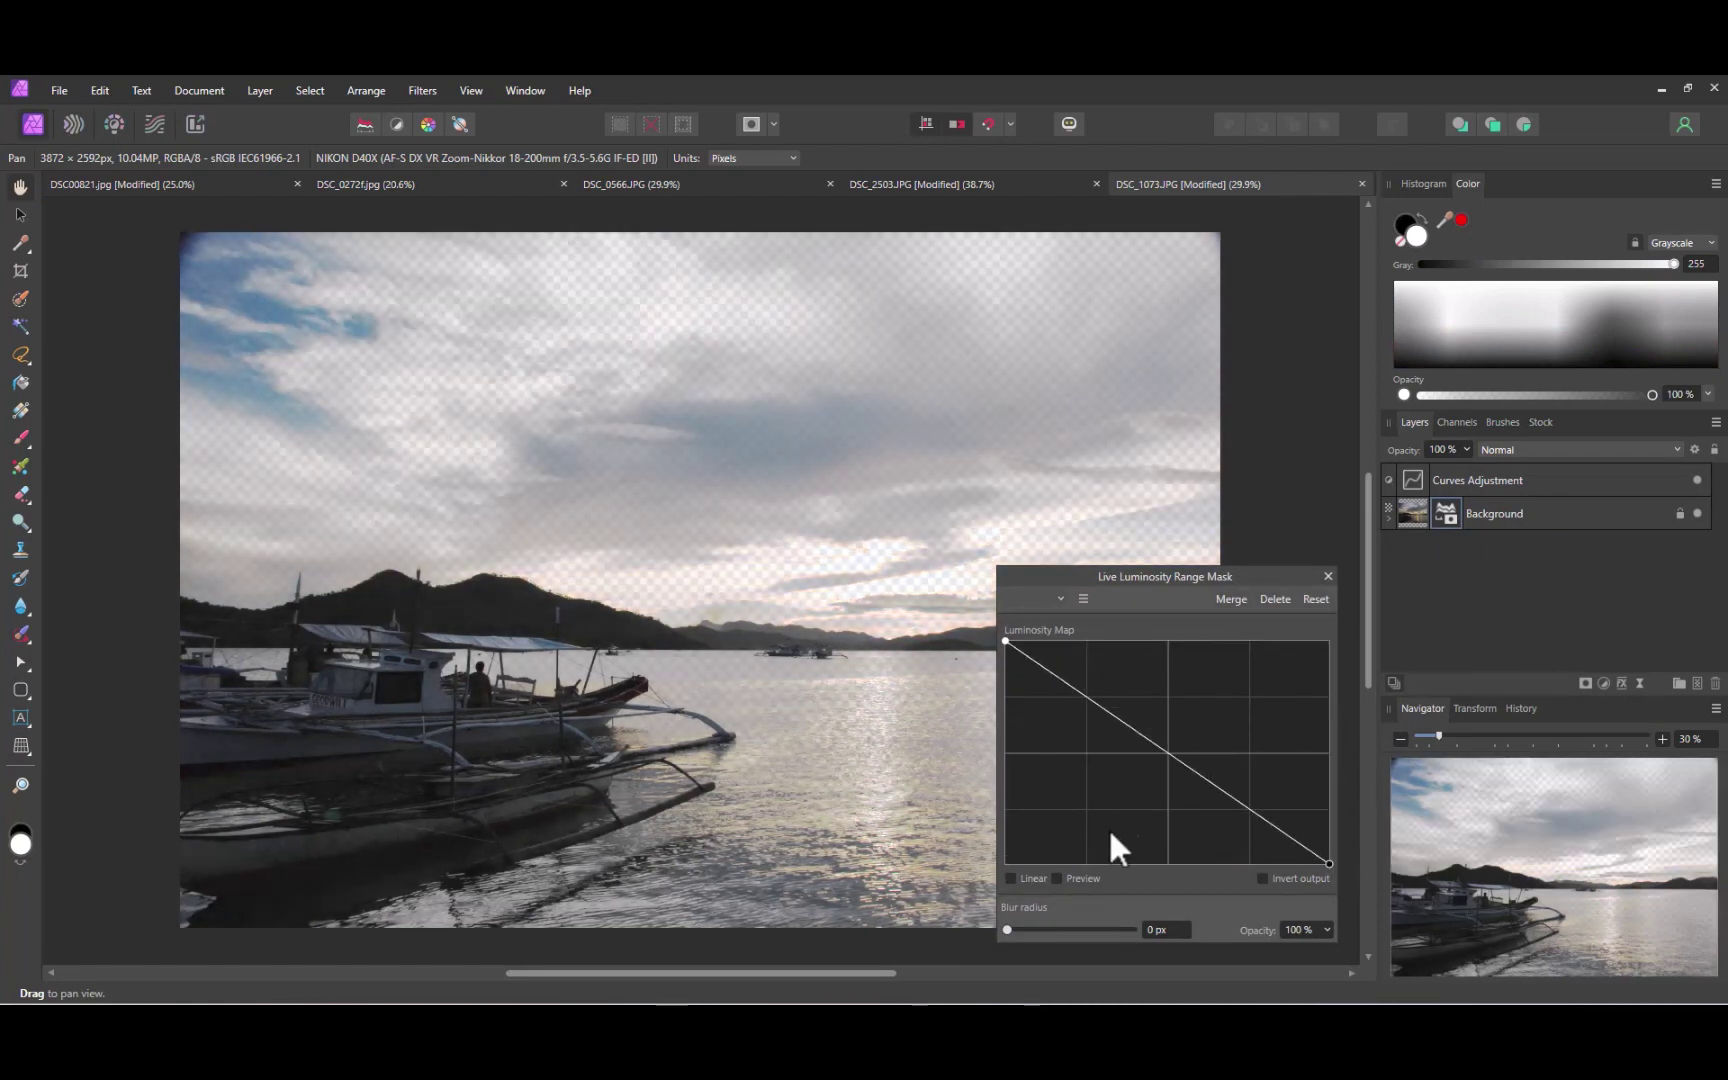
pyautogui.click(1058, 878)
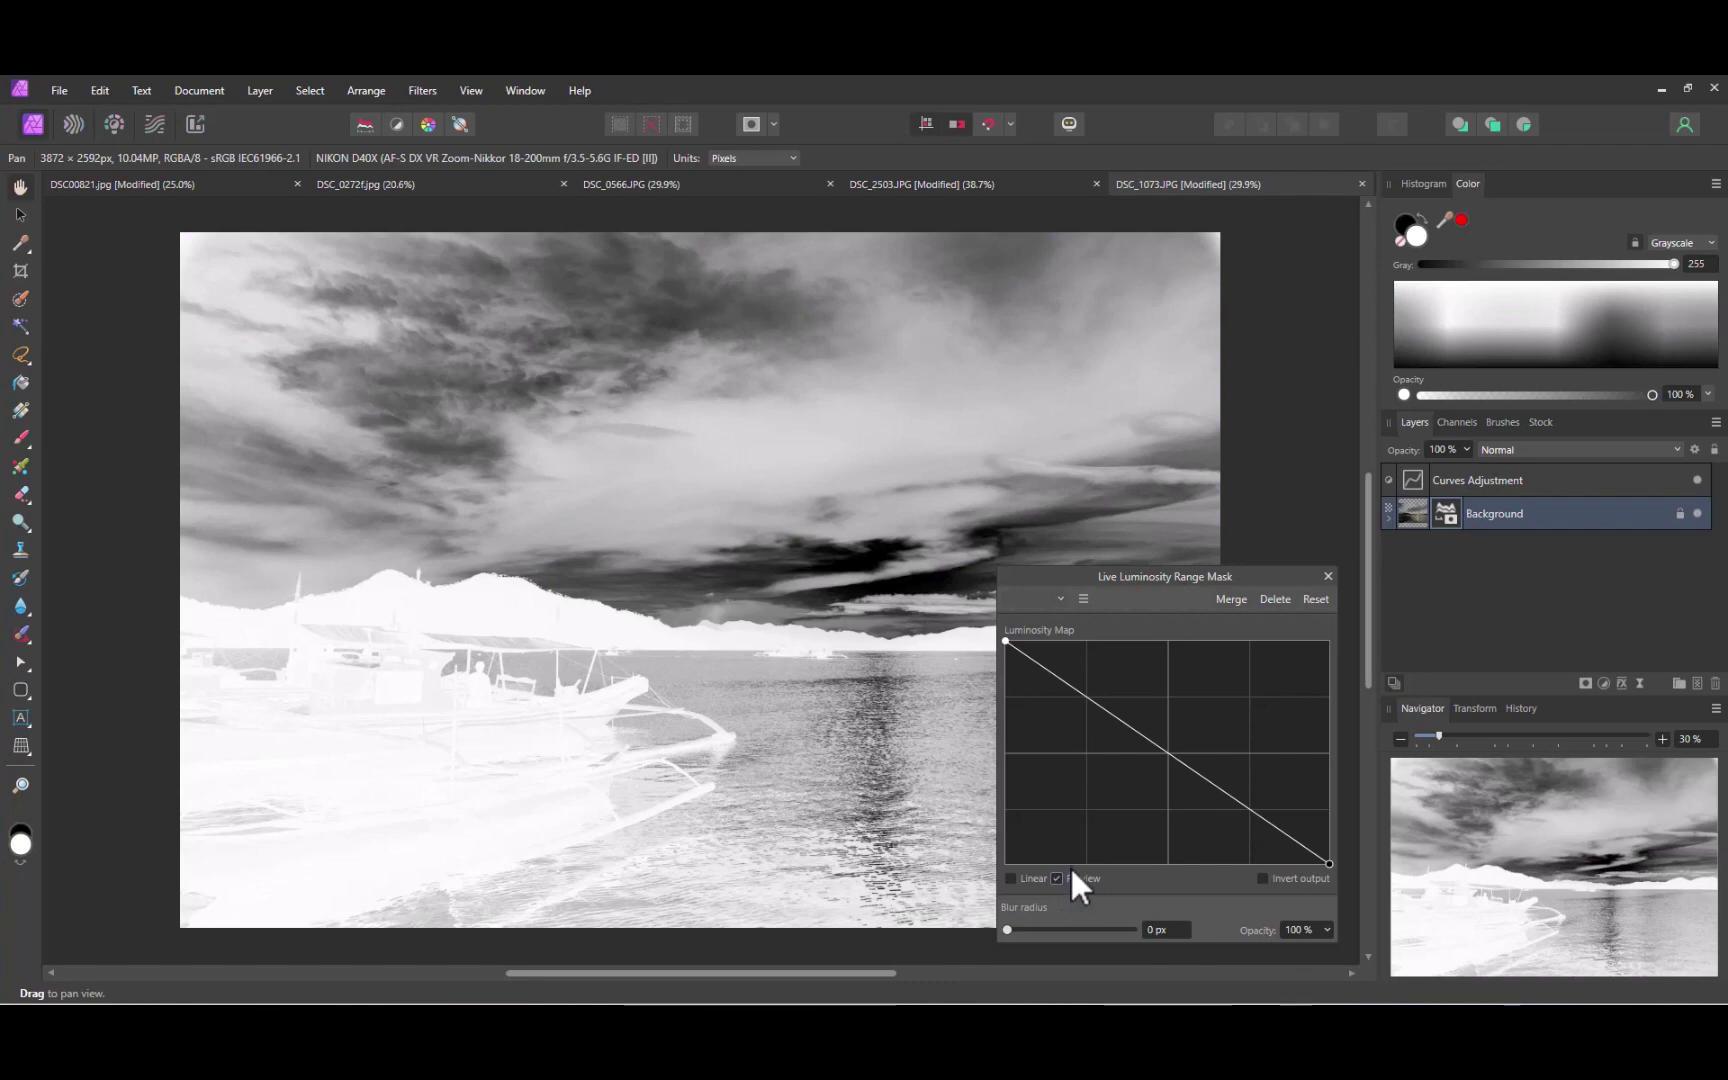
# Add two points to the luminosity map and pull them inward, steepening the falloff to isolate the shadows.
pyautogui.moveTo(1097, 703); pyautogui.dragTo(1095, 714)
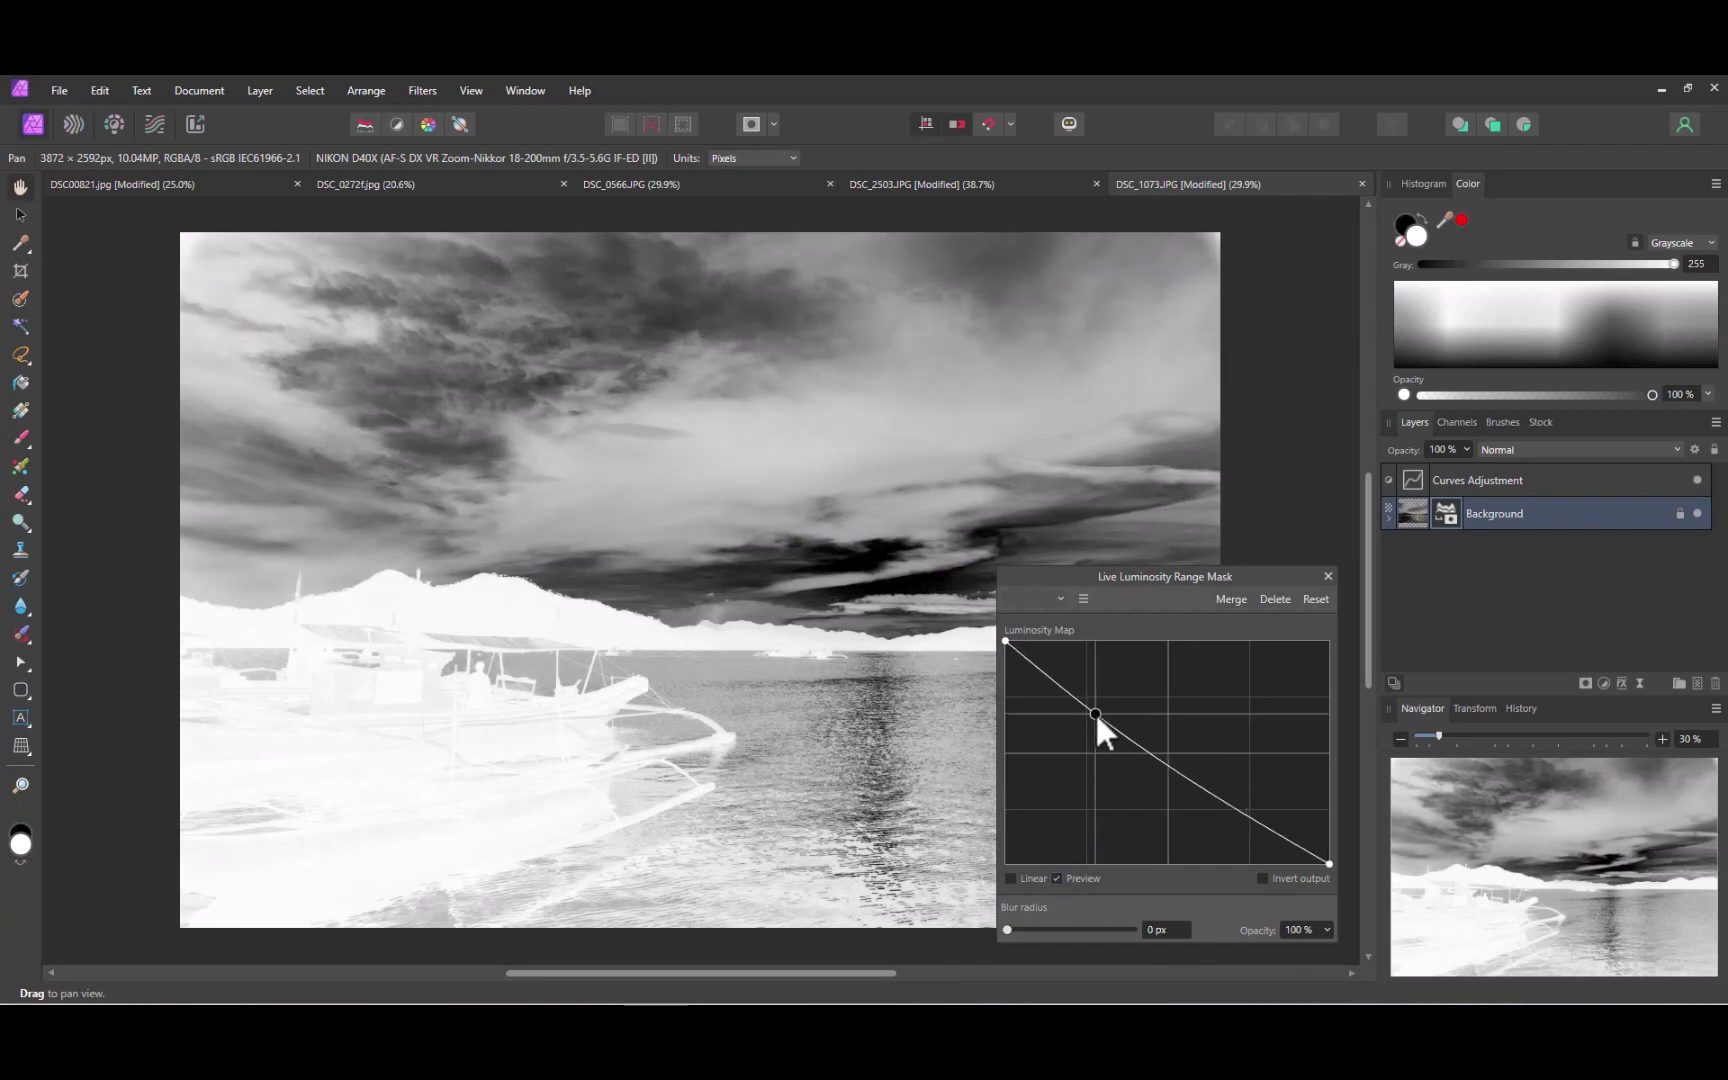
pyautogui.click(1212, 797)
pyautogui.moveTo(1212, 797); pyautogui.dragTo(1152, 801)
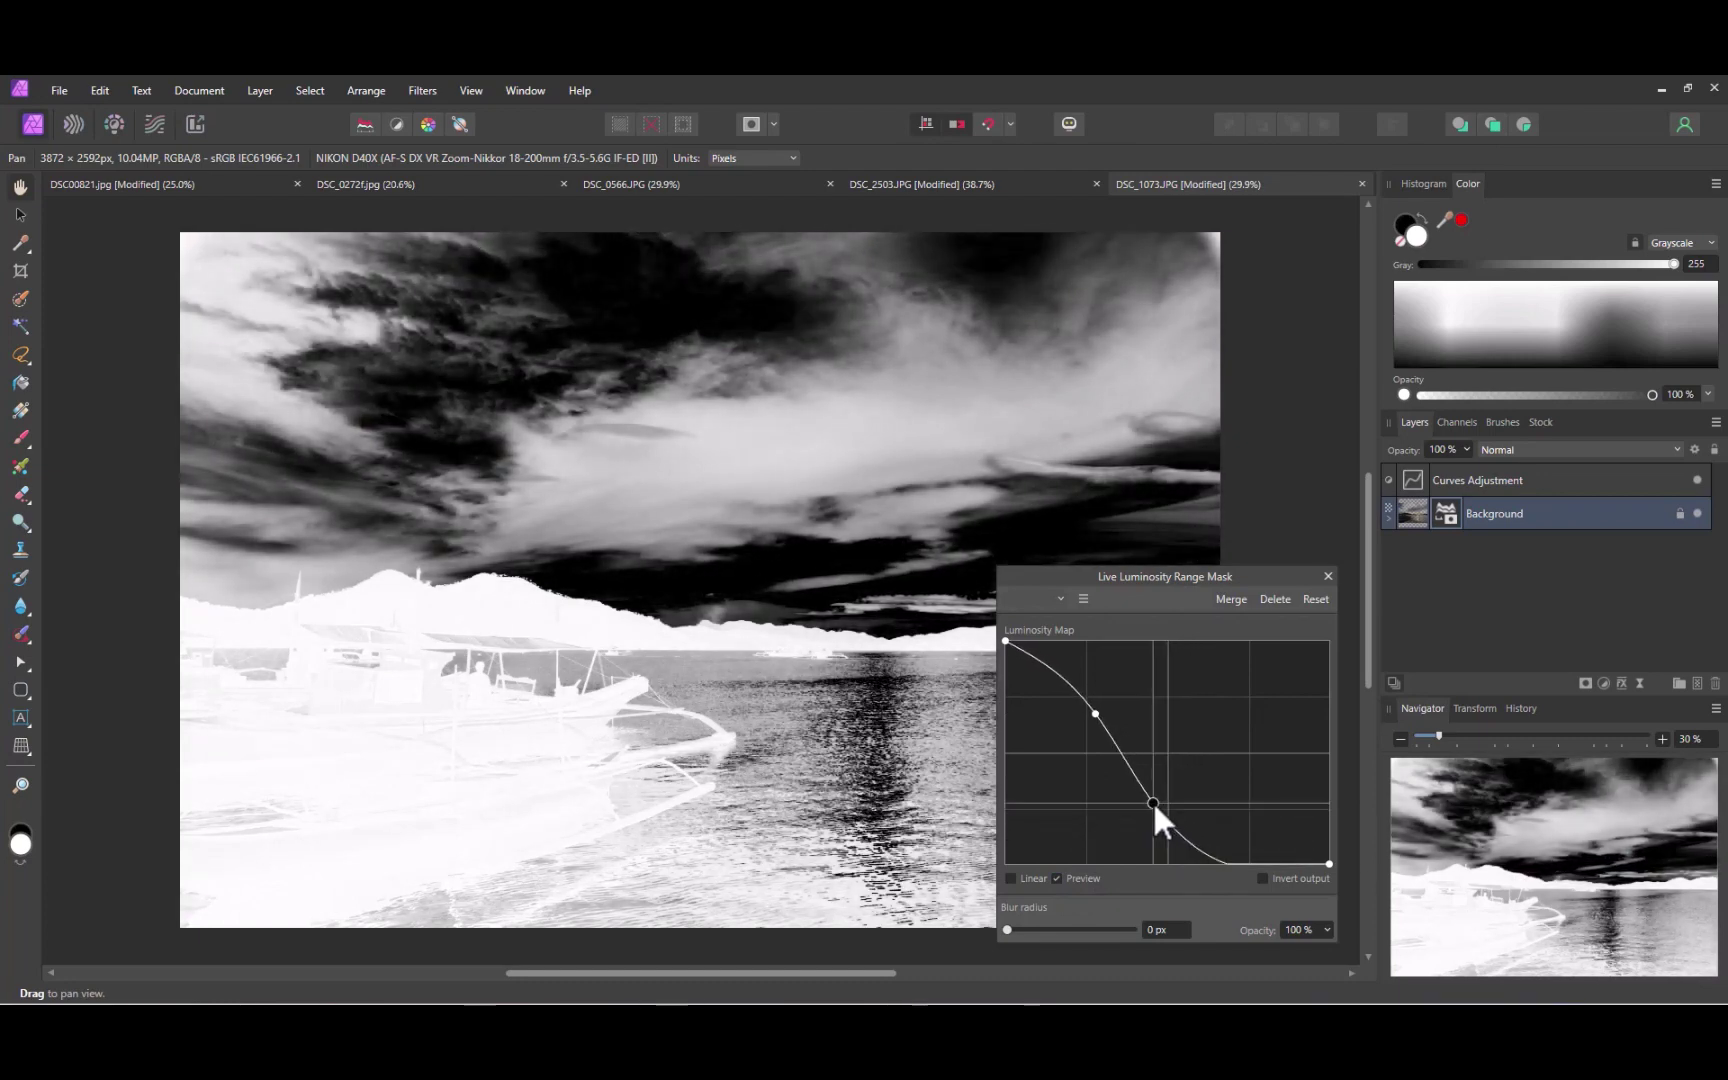
pyautogui.moveTo(1096, 714); pyautogui.dragTo(1085, 724)
pyautogui.moveTo(1153, 803); pyautogui.dragTo(1135, 799)
pyautogui.click(1083, 727)
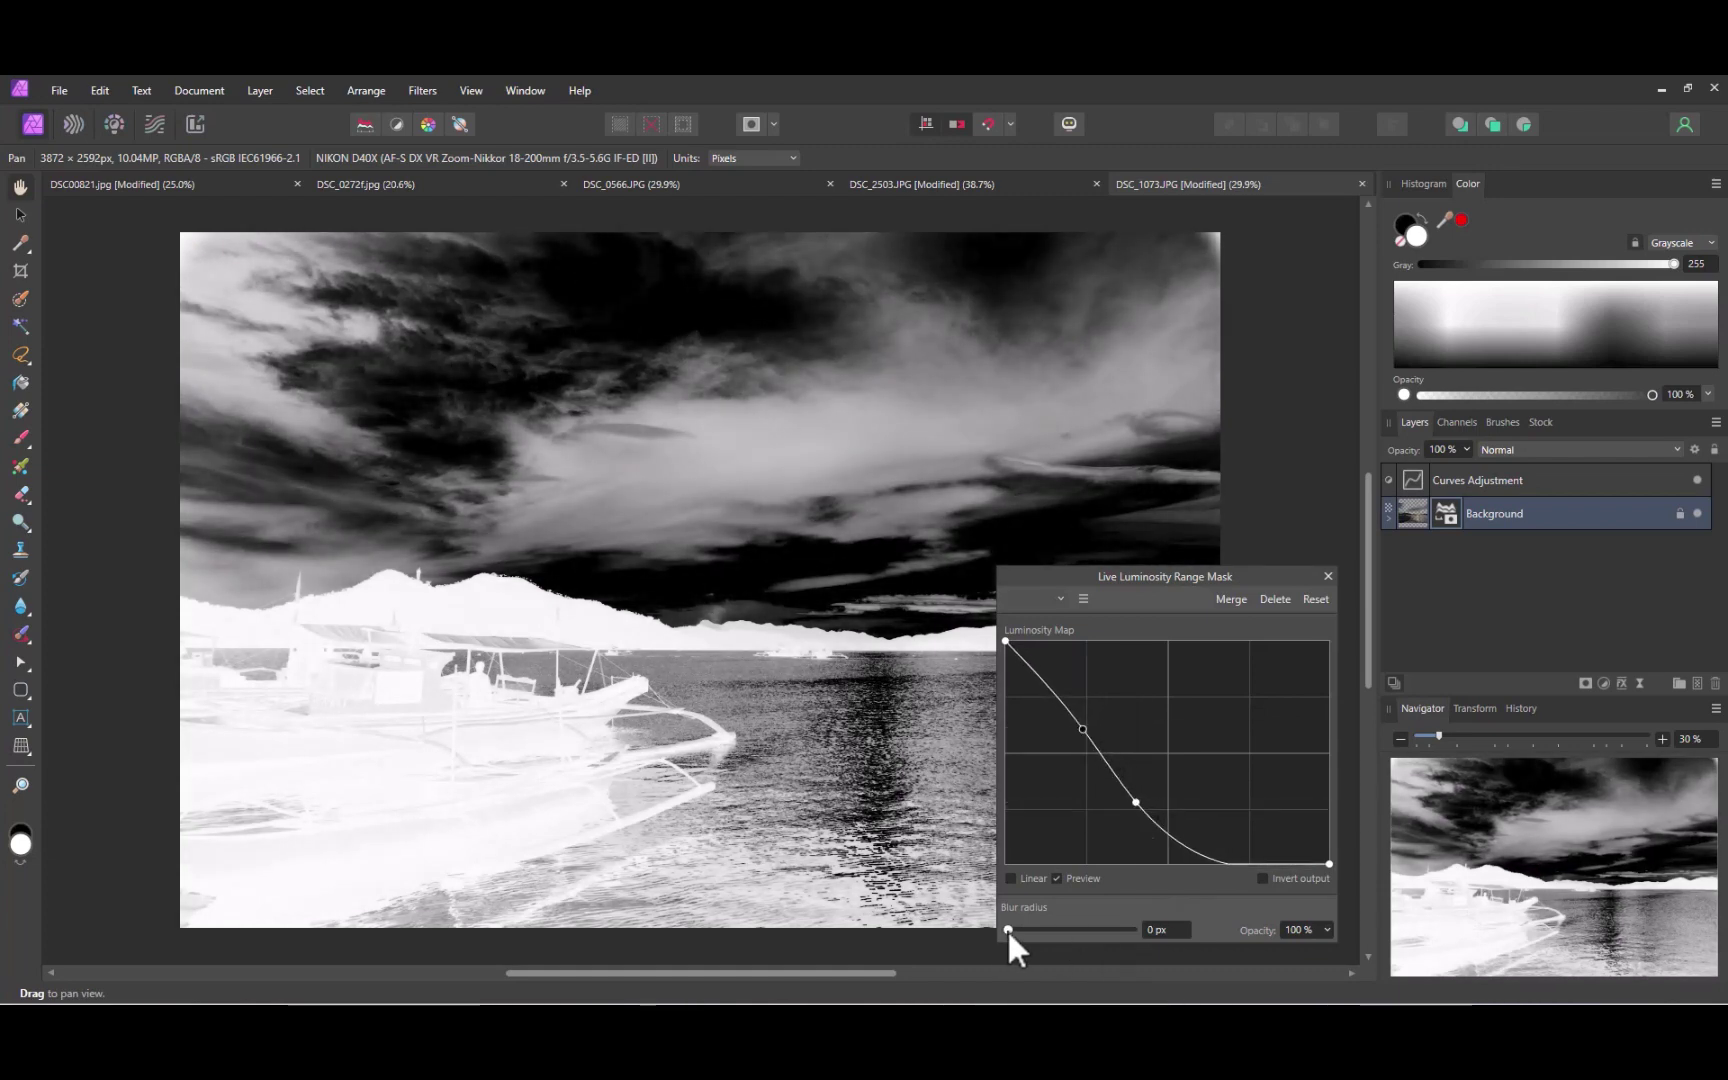
# Set the luminosity range mask's blur radius to 13.8 px and close its settings.
pyautogui.moveTo(1007, 929); pyautogui.dragTo(1060, 930)
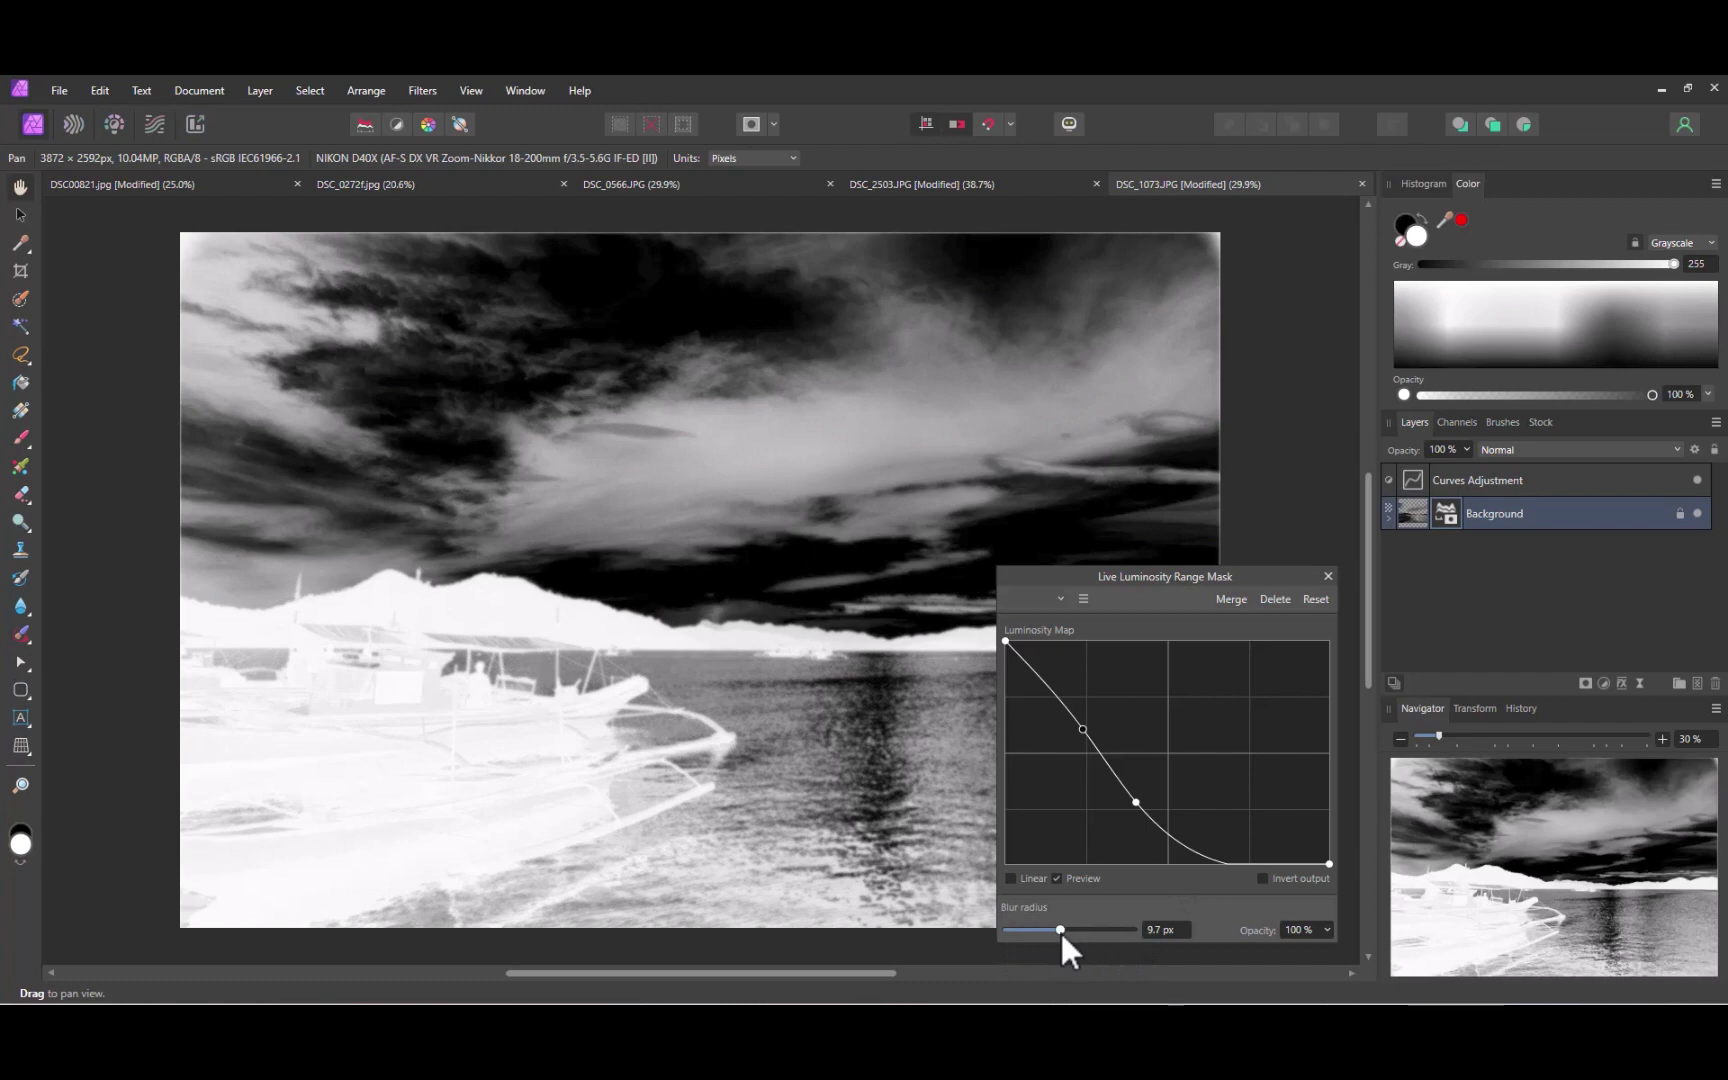
pyautogui.moveTo(1060, 930); pyautogui.dragTo(1066, 930)
pyautogui.click(1326, 572)
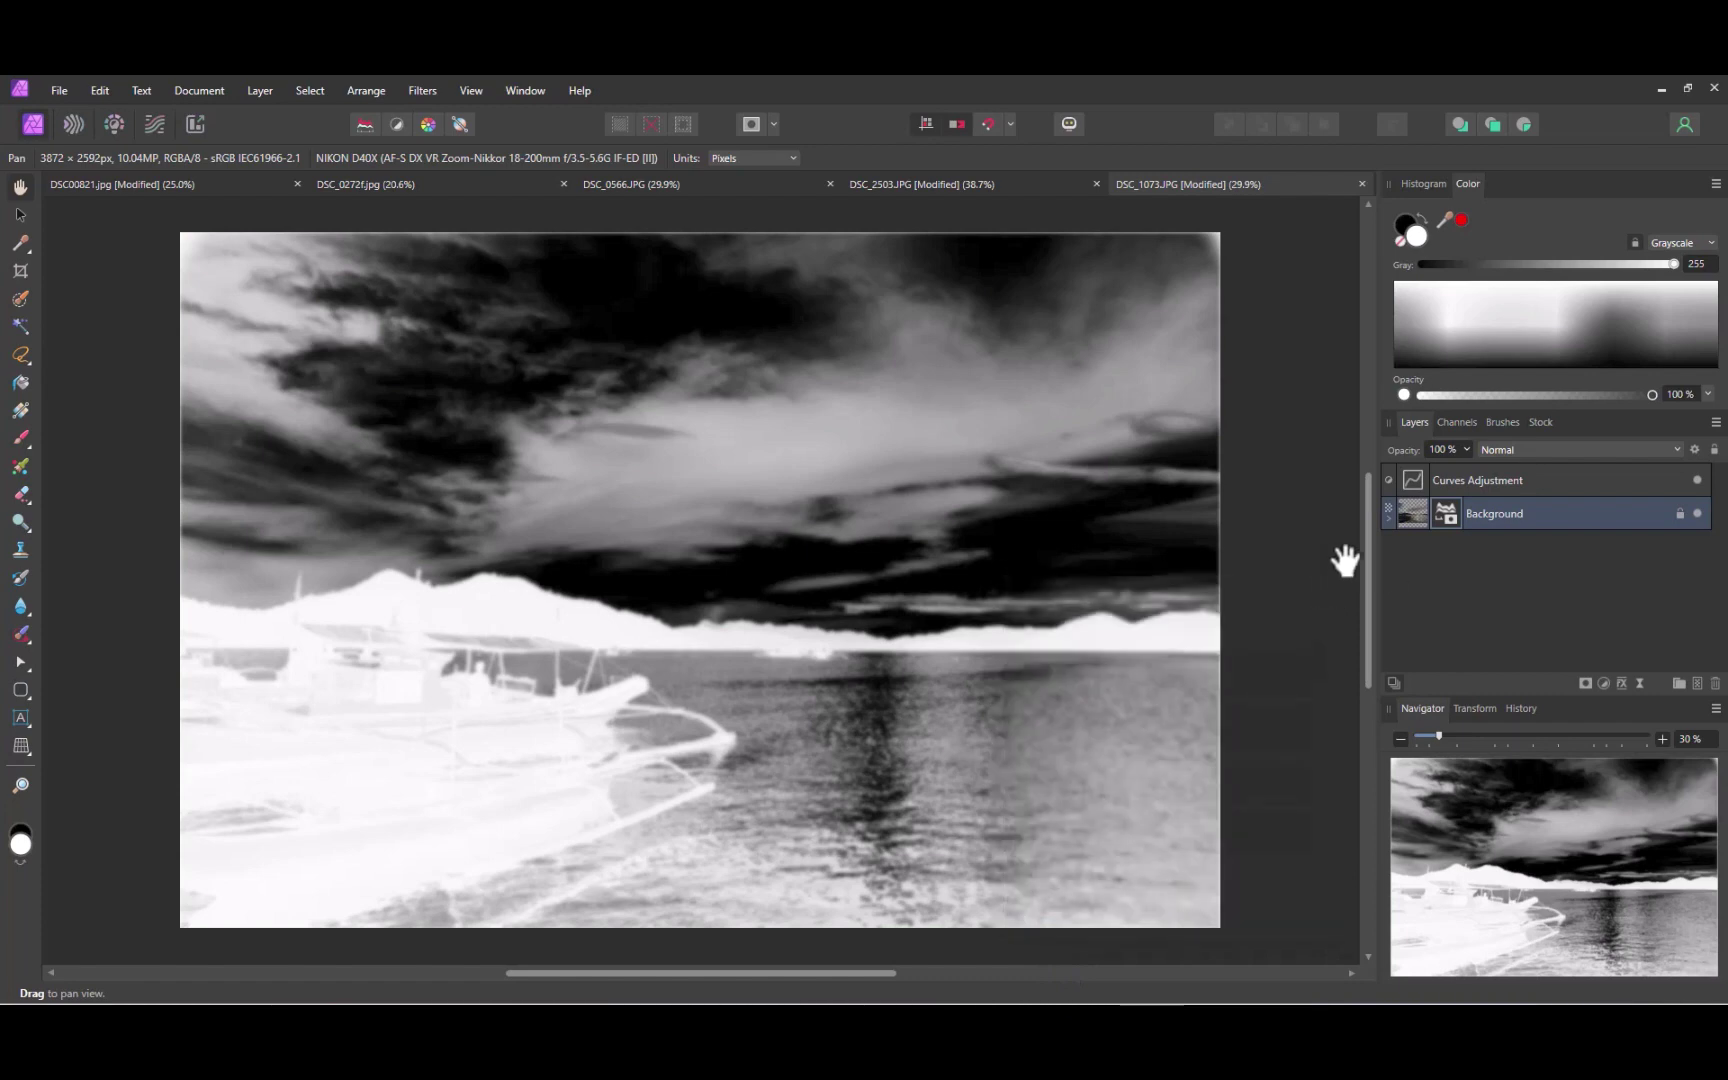
# Expand the Background layer and move its luminosity range mask onto the Curves adjustment.
pyautogui.click(1387, 518)
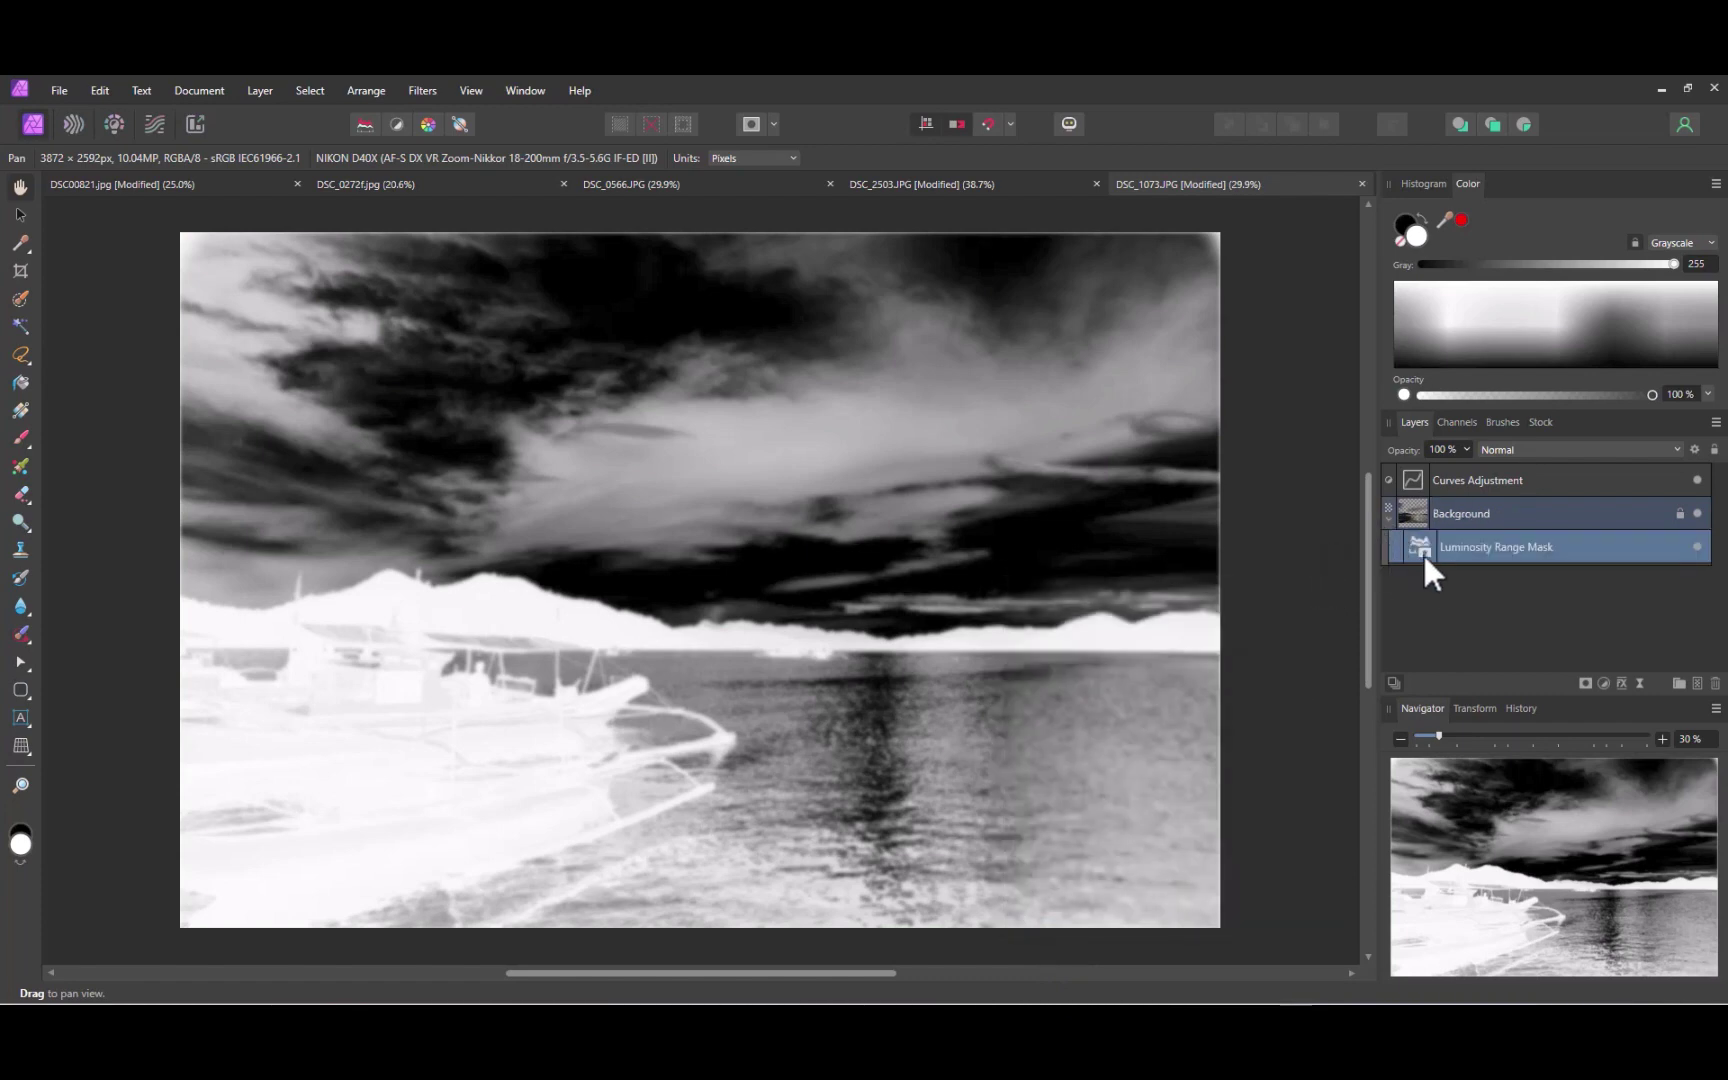
pyautogui.moveTo(1423, 552); pyautogui.dragTo(1426, 485)
pyautogui.click(1416, 504)
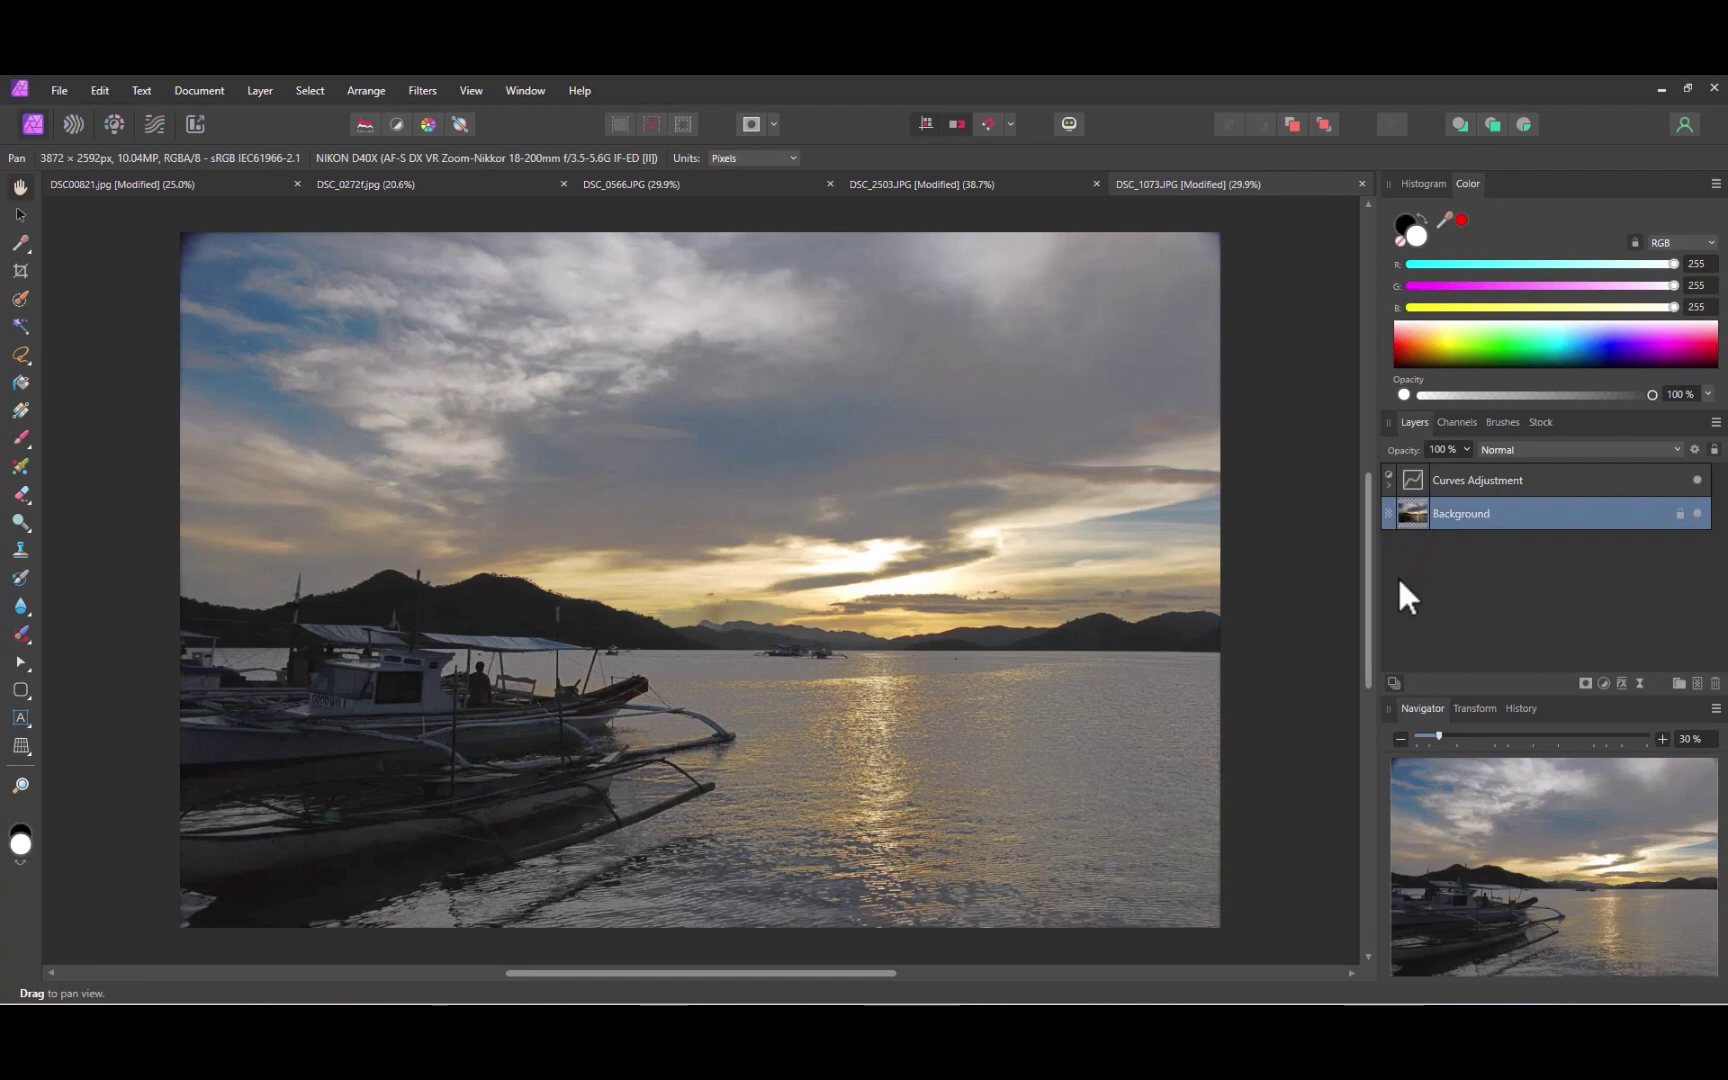
# Reopen the luminosity range mask nested in the Curves adjustment, show its preview and move its settings off the image.
pyautogui.click(1389, 485)
pyautogui.click(1424, 513)
pyautogui.click(1056, 878)
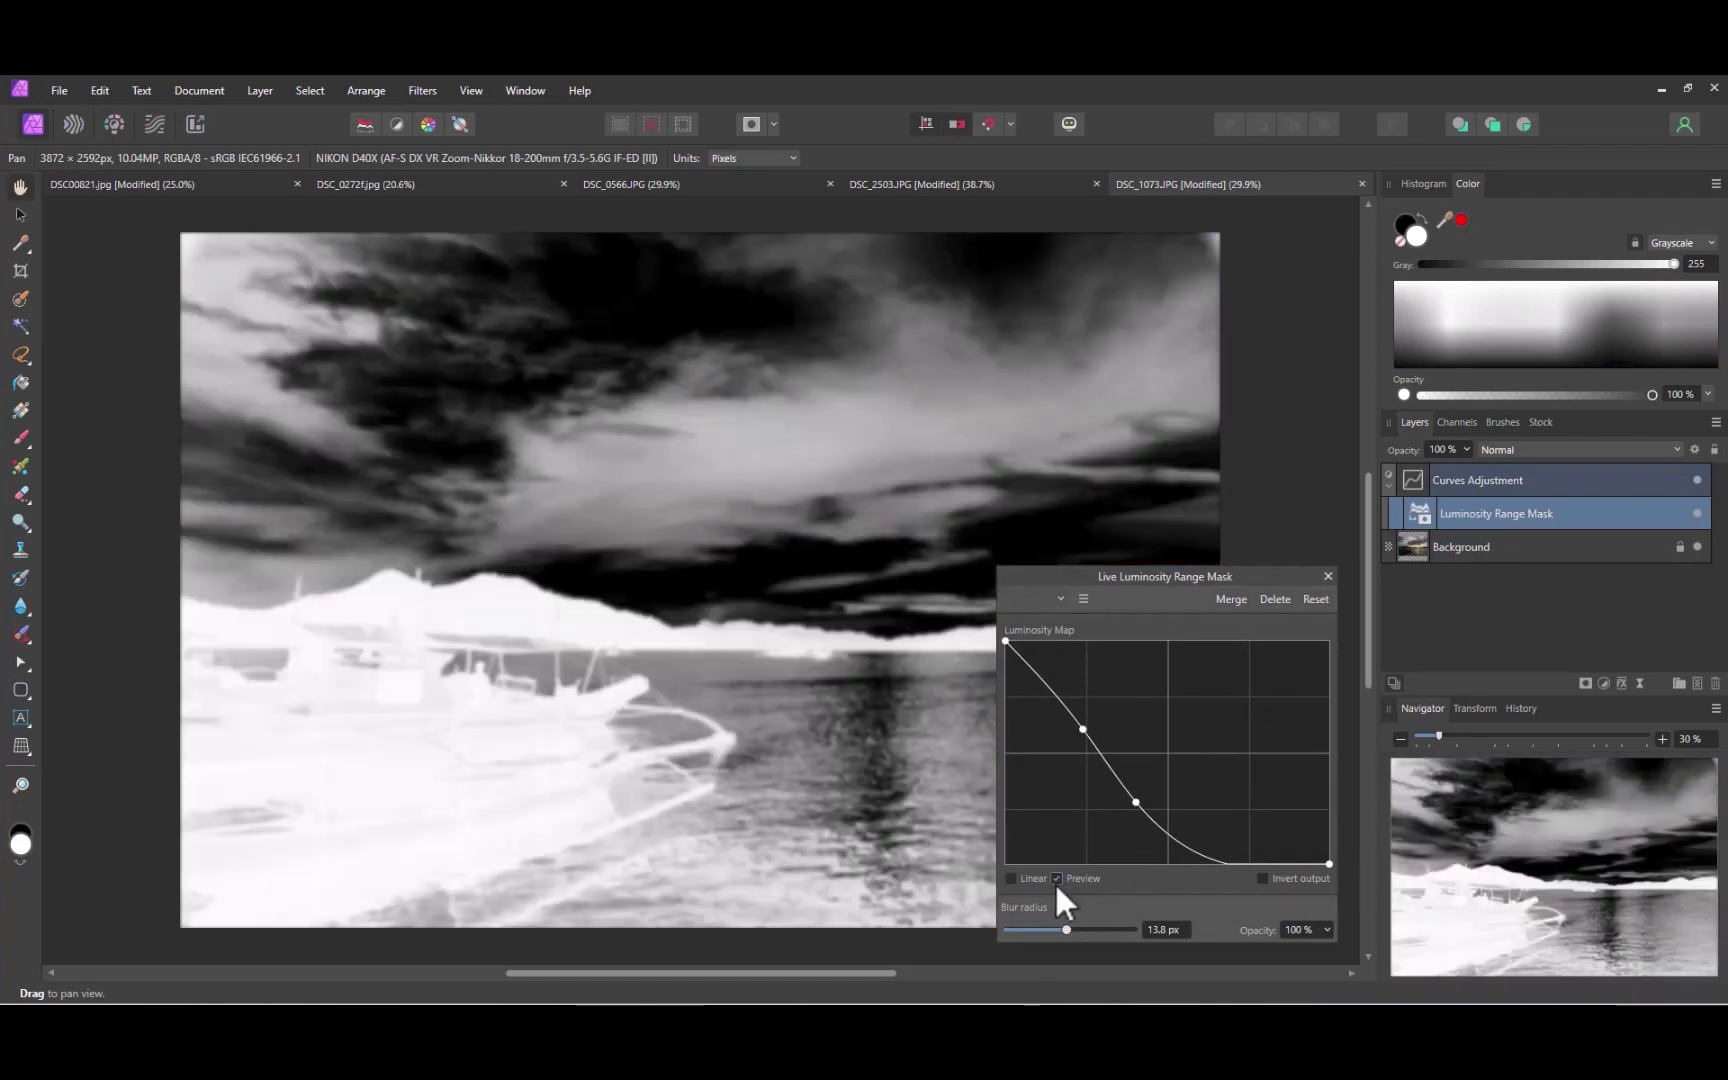
pyautogui.moveTo(1165, 576); pyautogui.dragTo(1603, 678)
# Paint black over the mask's sky and water with the Paint Brush at 29% opacity, and compare the photo with and without the Curves adjustment.
pyautogui.click(21, 437)
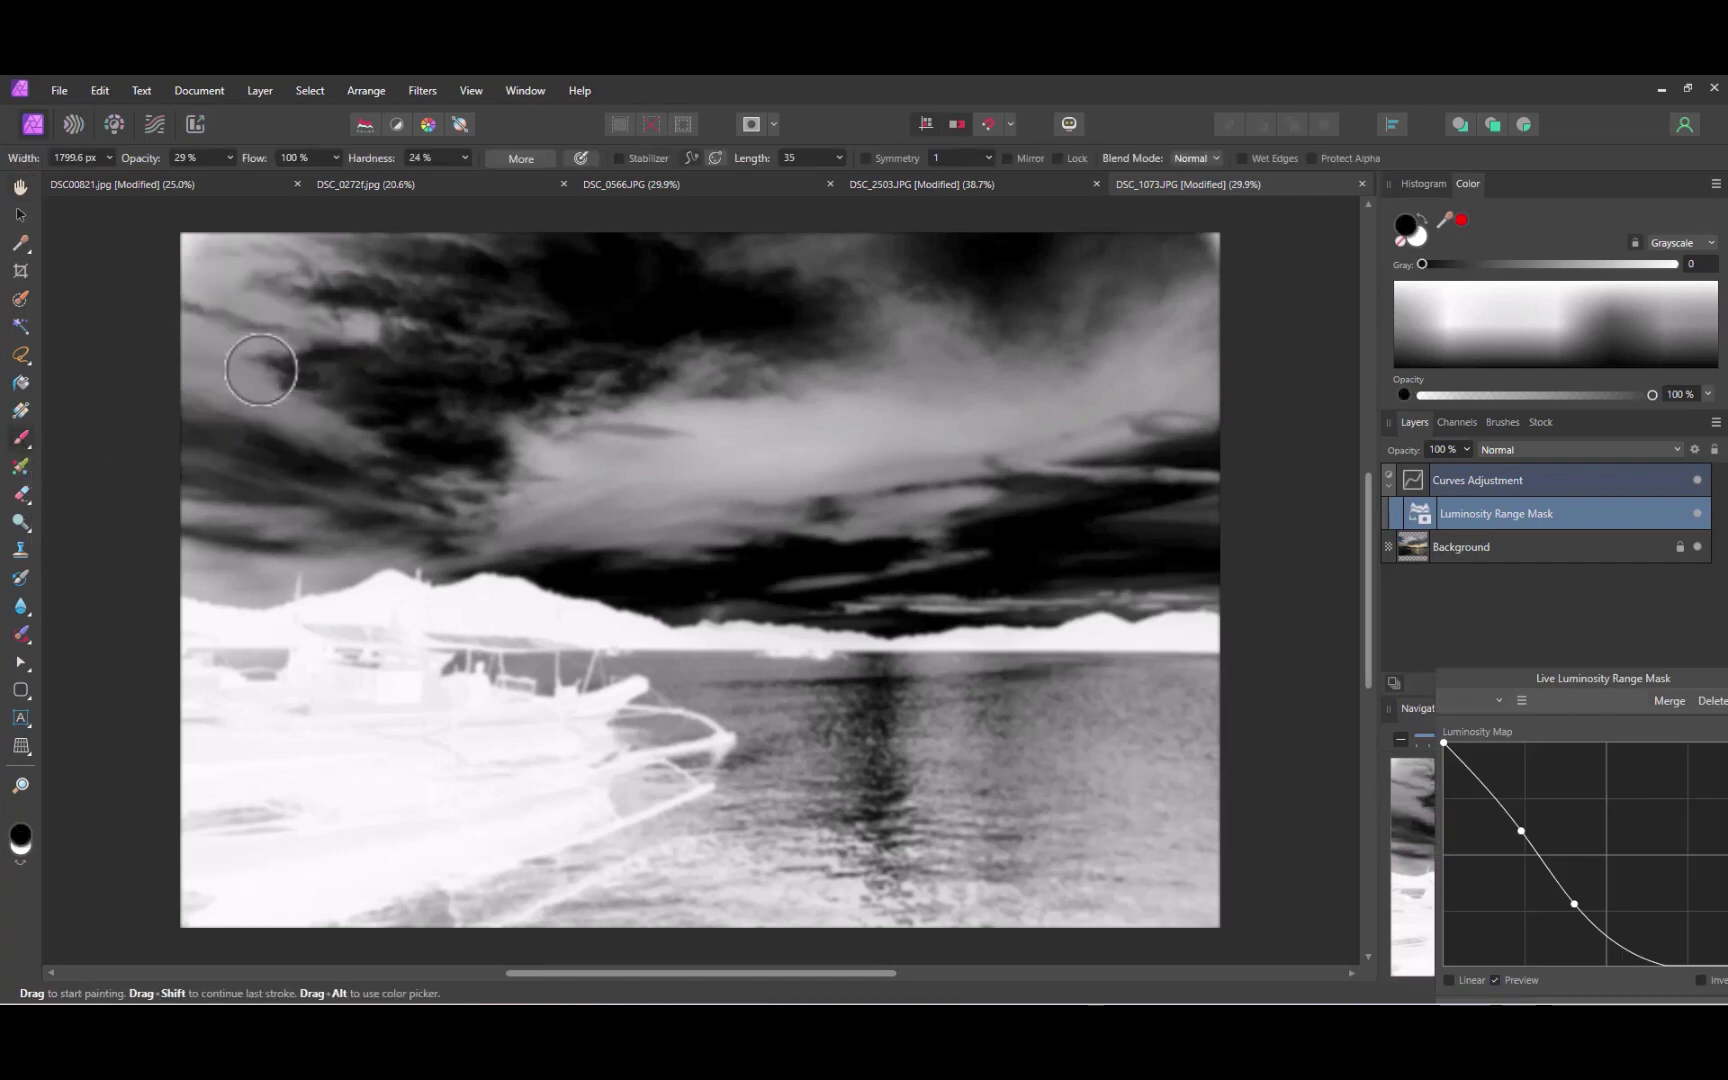
pyautogui.moveTo(185, 358)
pyautogui.mouseDown()
pyautogui.moveTo(806, 409)
pyautogui.moveTo(752, 347)
pyautogui.moveTo(559, 270)
pyautogui.moveTo(237, 471)
pyautogui.moveTo(1176, 212)
pyautogui.moveTo(1176, 810)
pyautogui.moveTo(899, 810)
pyautogui.moveTo(1122, 812)
pyautogui.moveTo(1230, 488)
pyautogui.moveTo(857, 400)
pyautogui.moveTo(1184, 243)
pyautogui.moveTo(540, 260)
pyautogui.moveTo(174, 366)
pyautogui.moveTo(899, 405)
pyautogui.moveTo(868, 933)
pyautogui.moveTo(1240, 862)
pyautogui.moveTo(717, 955)
pyautogui.moveTo(1099, 895)
pyautogui.mouseUp()
pyautogui.click(1696, 473)
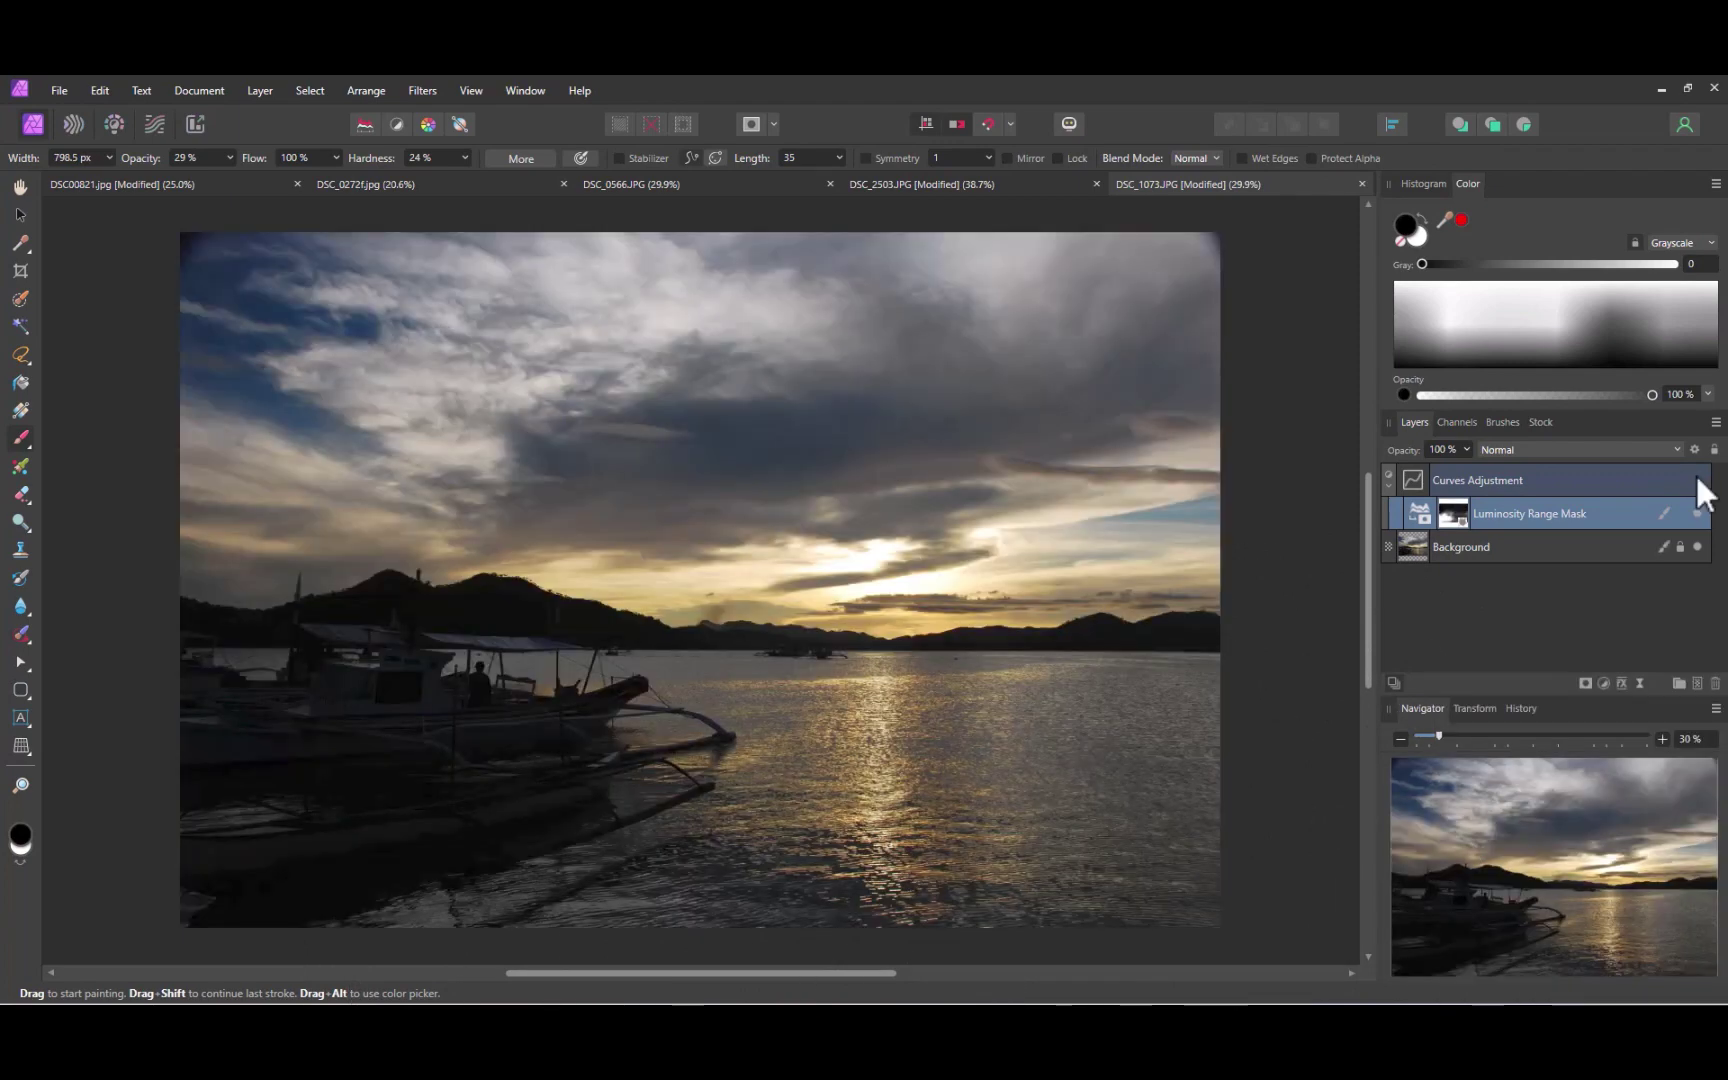
pyautogui.click(1697, 479)
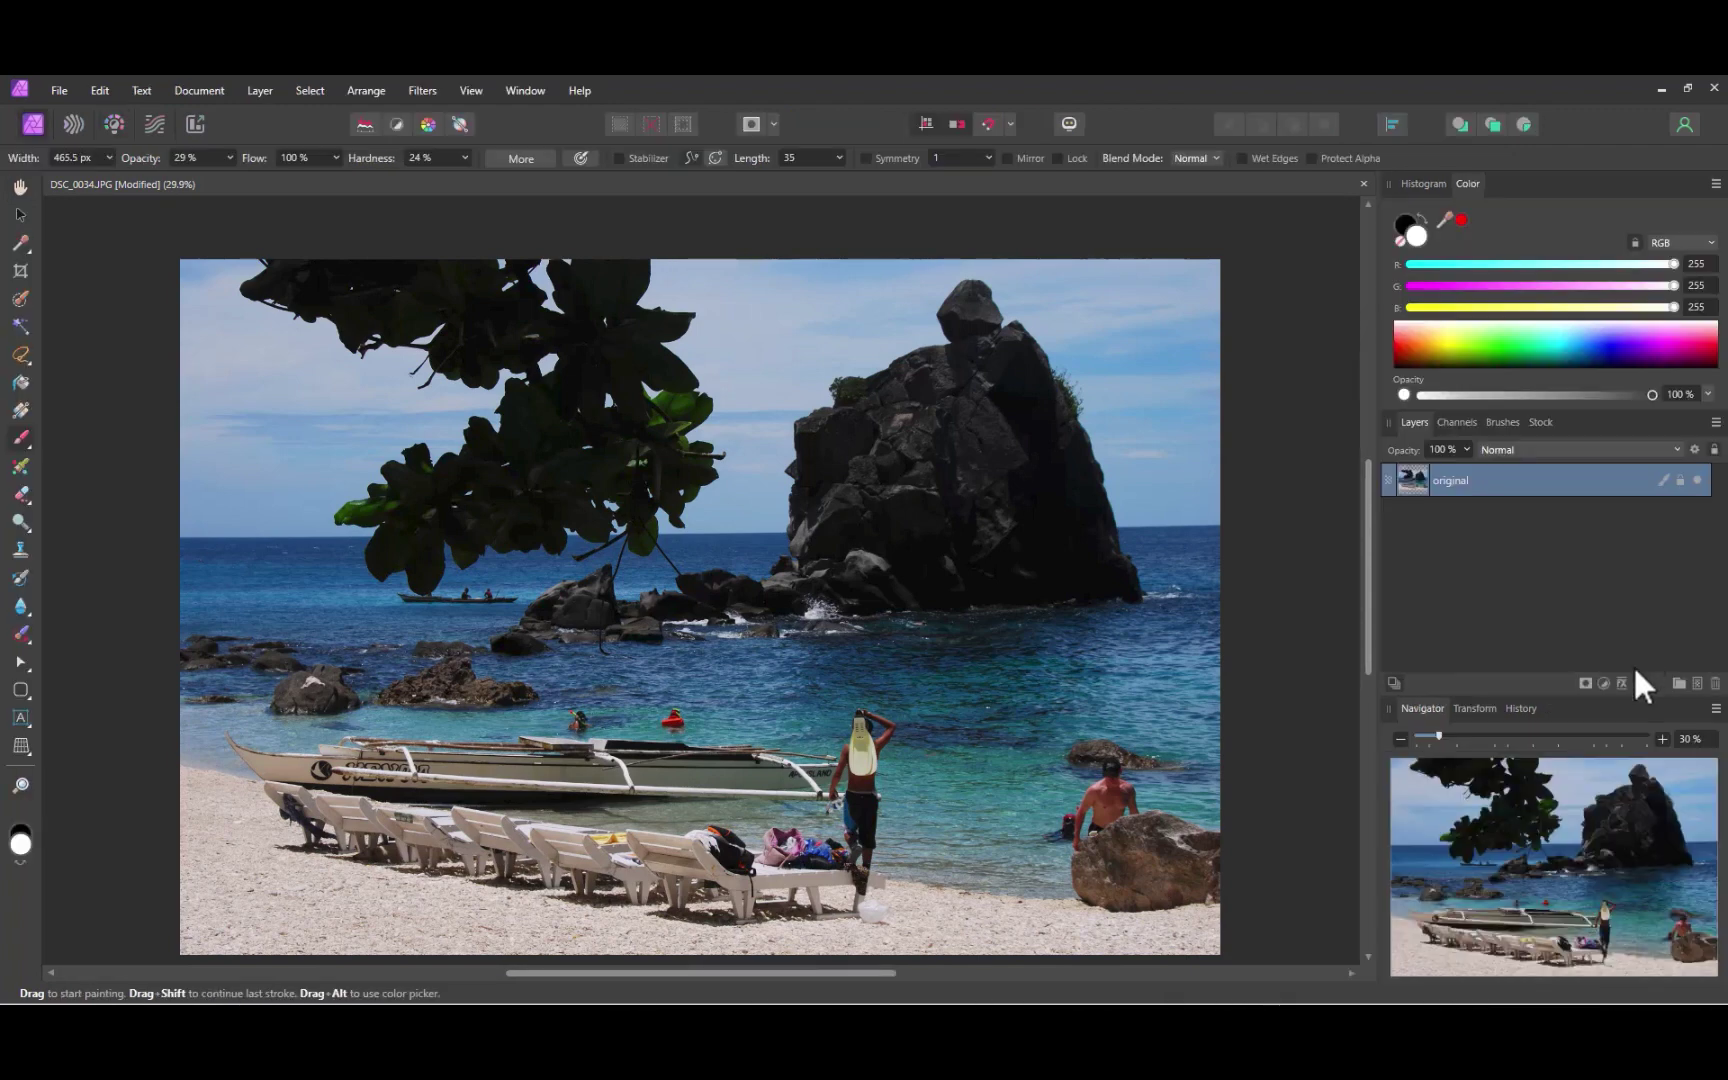
# Add a Curves adjustment to the beach photo, lifting the shadow tones and holding down the brighter tones.
pyautogui.click(1604, 683)
pyautogui.click(1608, 514)
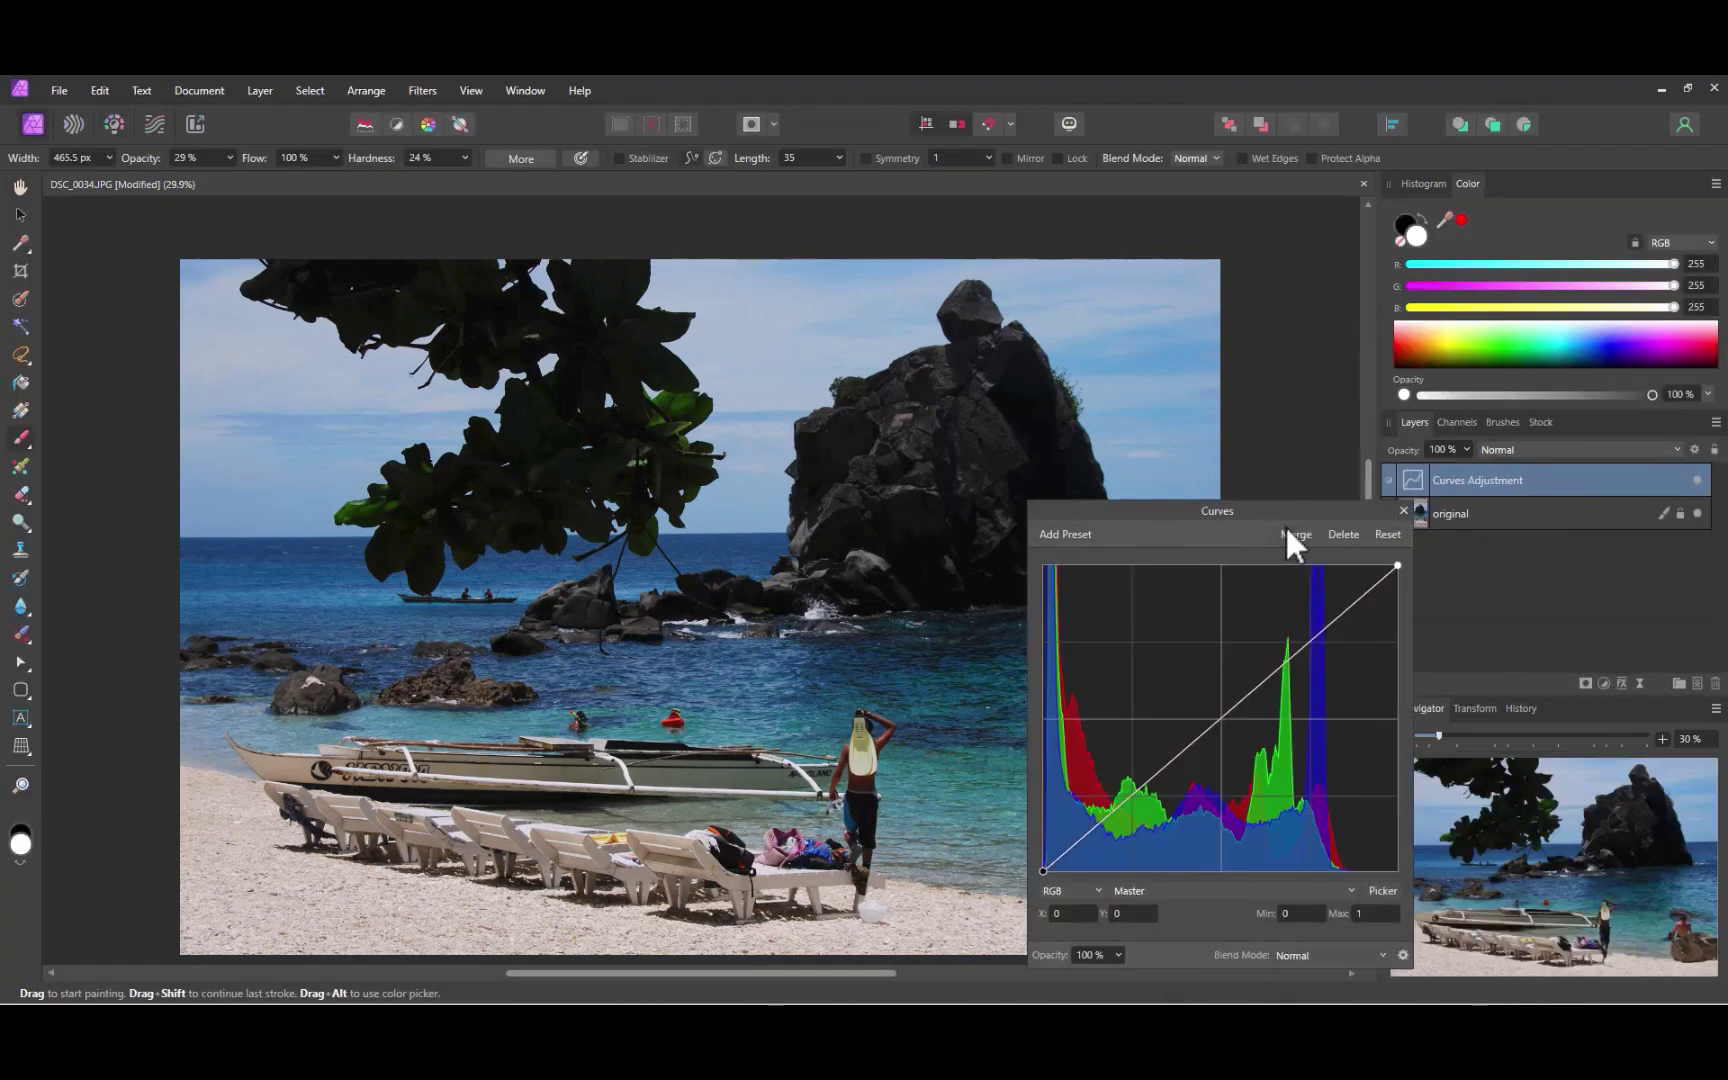
pyautogui.moveTo(1287, 512); pyautogui.dragTo(1488, 535)
pyautogui.moveTo(1277, 862); pyautogui.dragTo(1258, 855)
pyautogui.moveTo(1334, 703); pyautogui.dragTo(1467, 688)
pyautogui.moveTo(1290, 840); pyautogui.dragTo(1281, 822)
pyautogui.click(1603, 533)
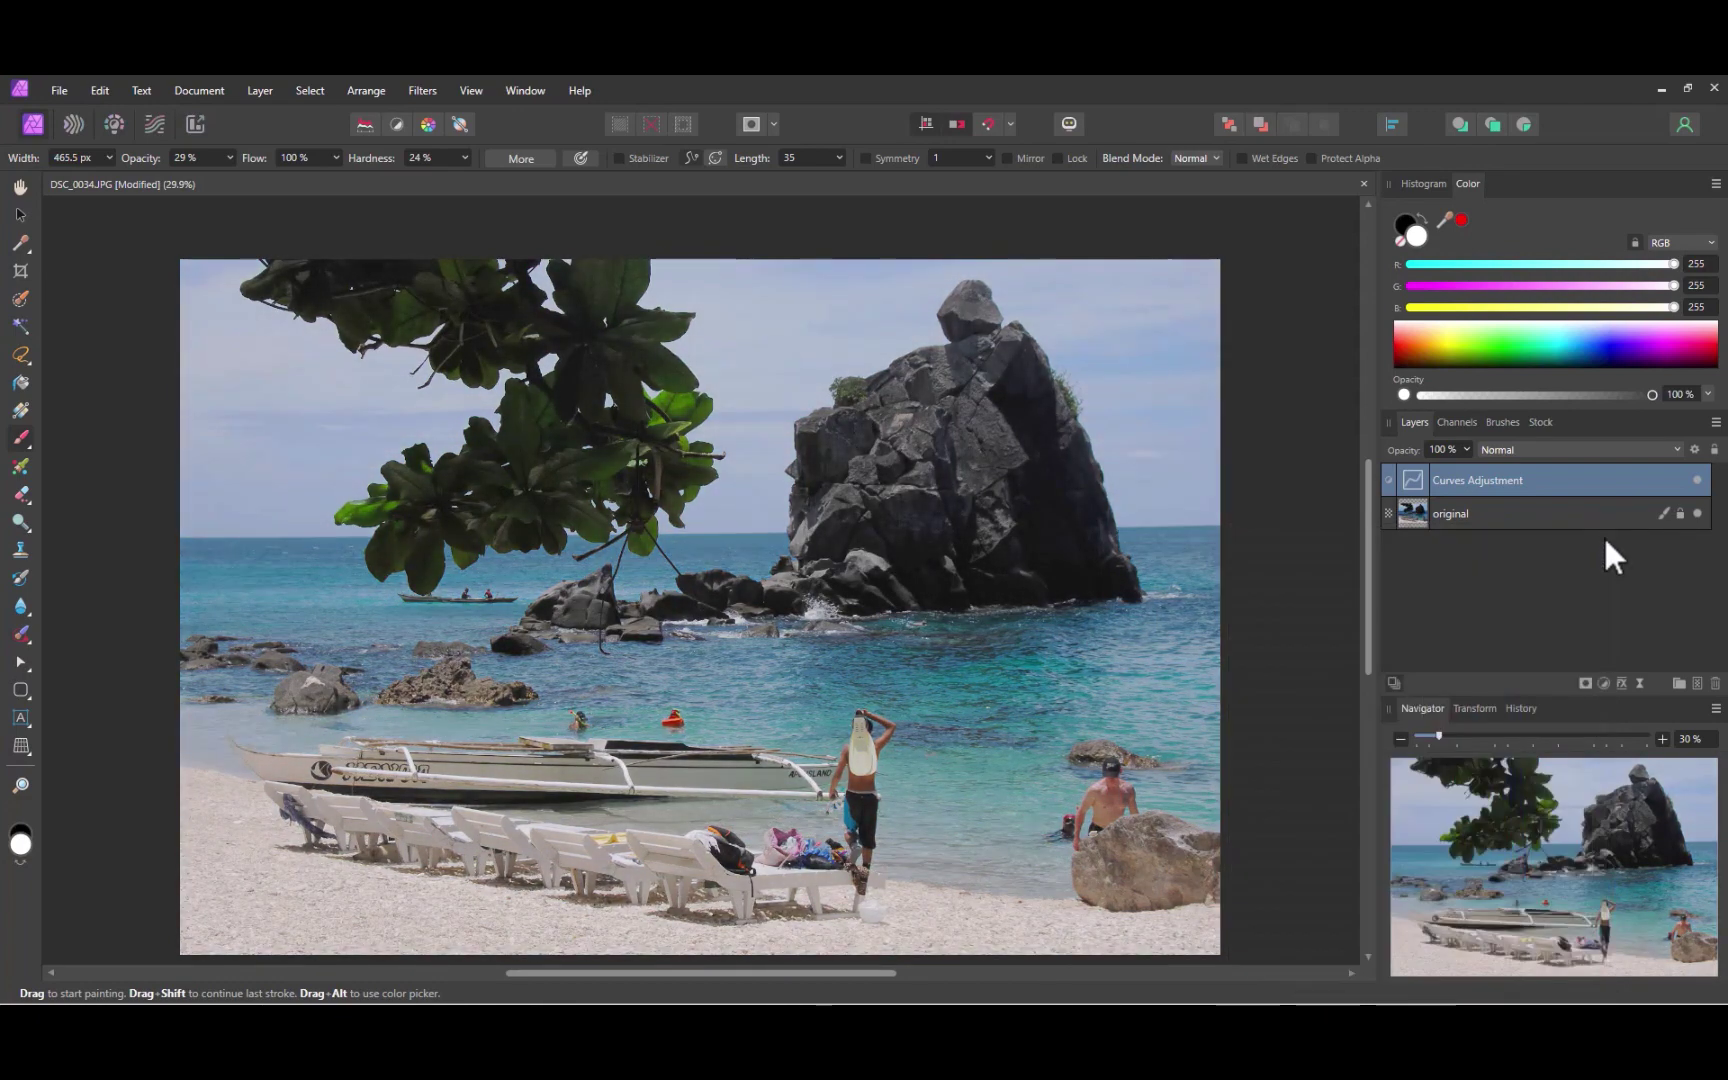
pyautogui.click(1586, 683)
pyautogui.click(1550, 727)
pyautogui.hotkey('ctrl', 'z')
# Add a luminosity range mask to the original layer, preview it and lower the highlight end of its map to zero.
pyautogui.click(1419, 510)
pyautogui.click(1588, 683)
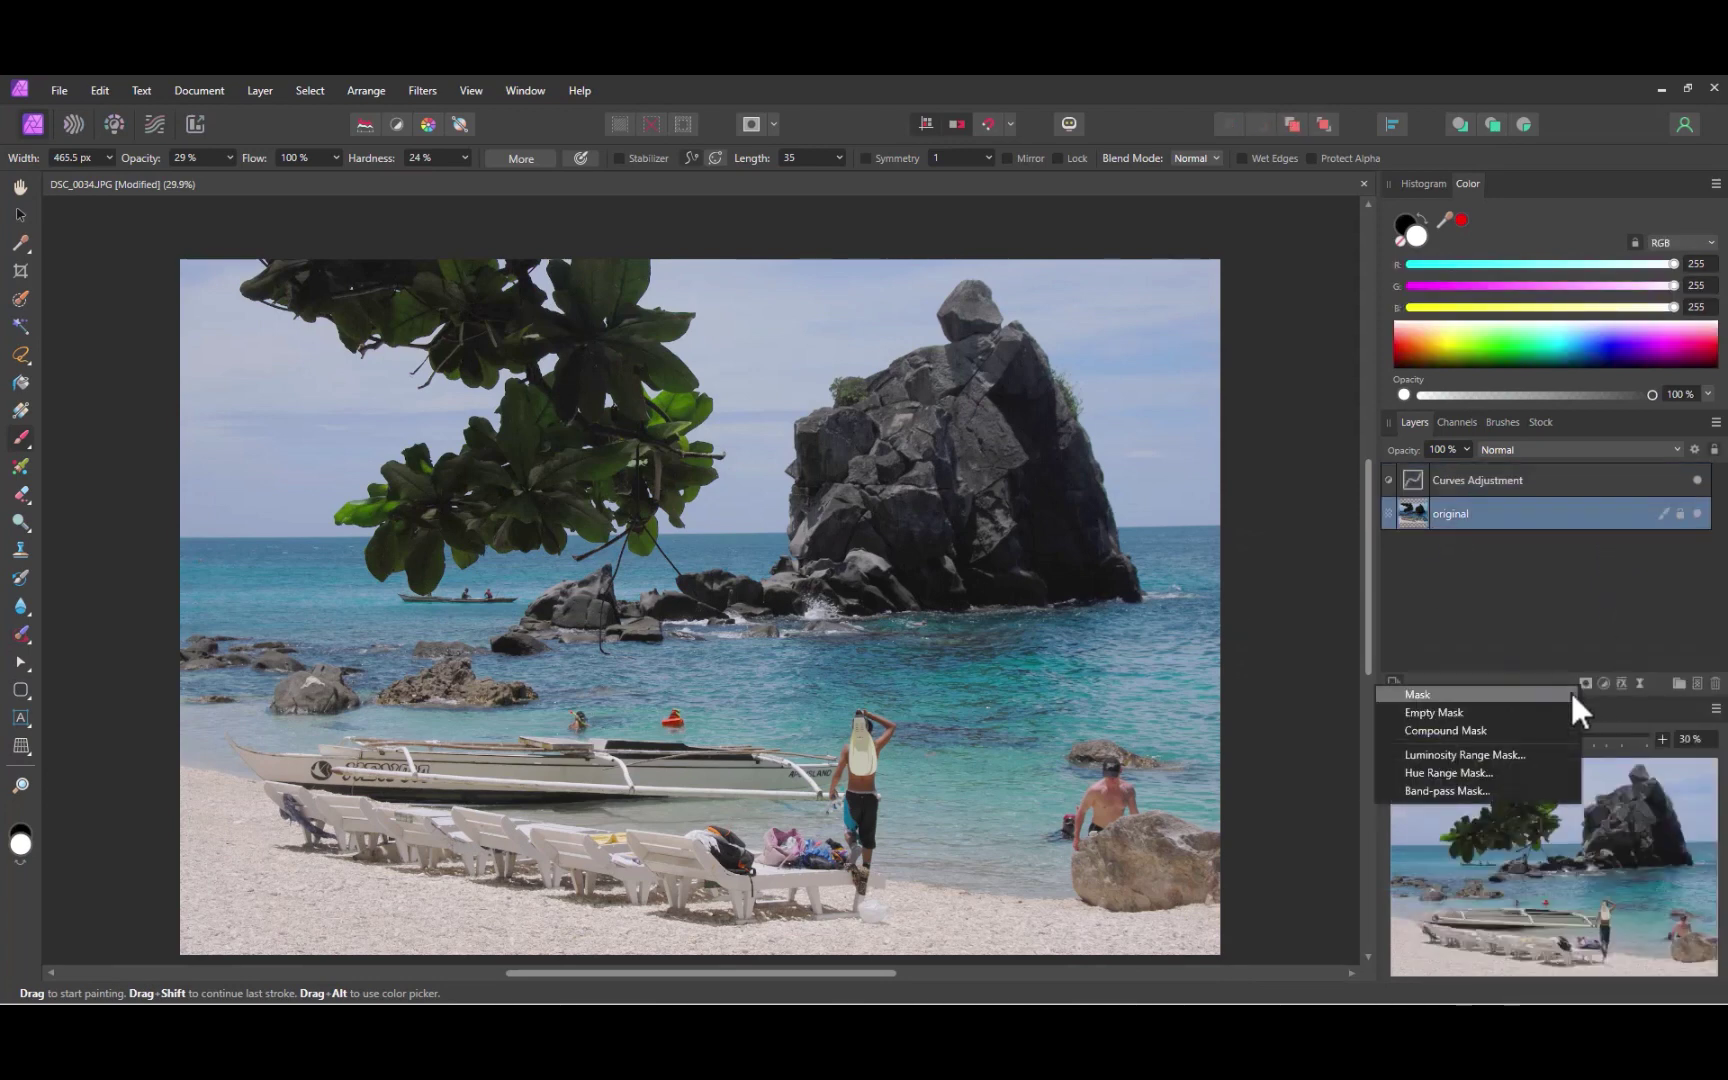
pyautogui.click(1508, 752)
pyautogui.moveTo(1584, 655); pyautogui.dragTo(1245, 596)
pyautogui.click(1140, 898)
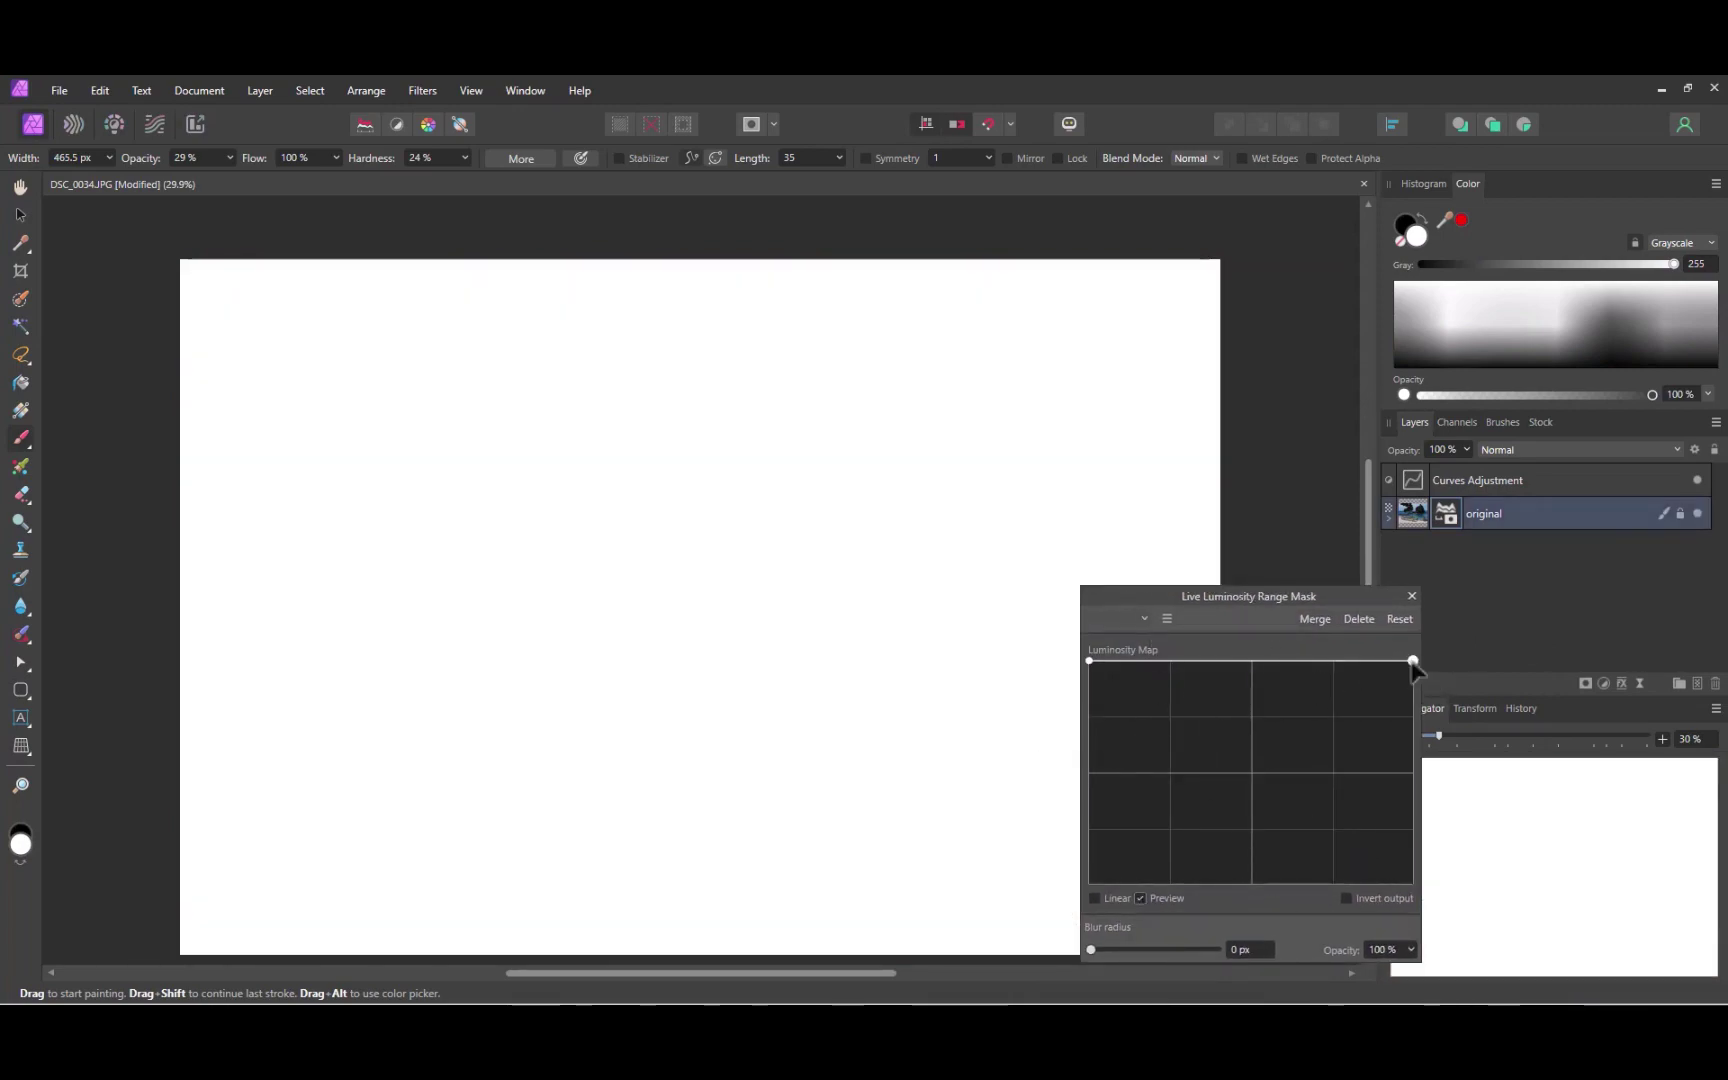
pyautogui.moveTo(1412, 661); pyautogui.dragTo(1410, 883)
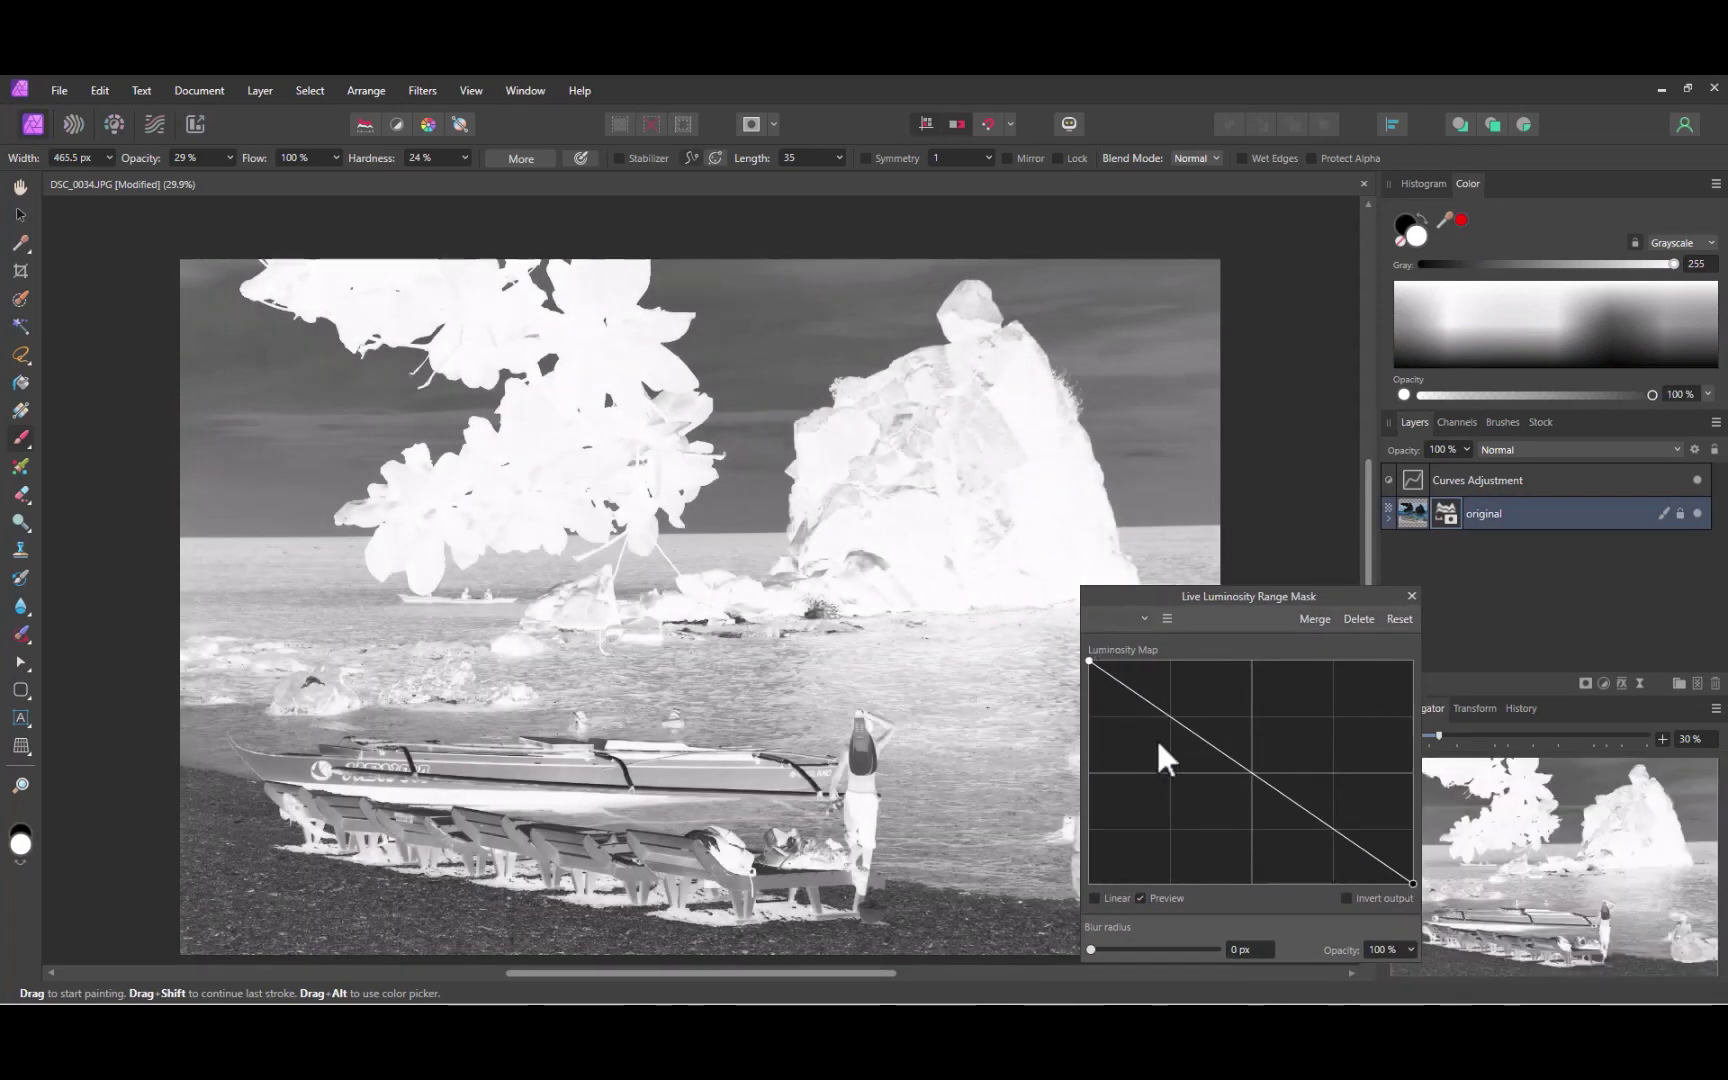
# Shape the luminosity map into a steep falloff reaching zero near the midtones, and add a blur radius to soften the mask.
pyautogui.click(1177, 720)
pyautogui.moveTo(1177, 720); pyautogui.dragTo(1188, 712)
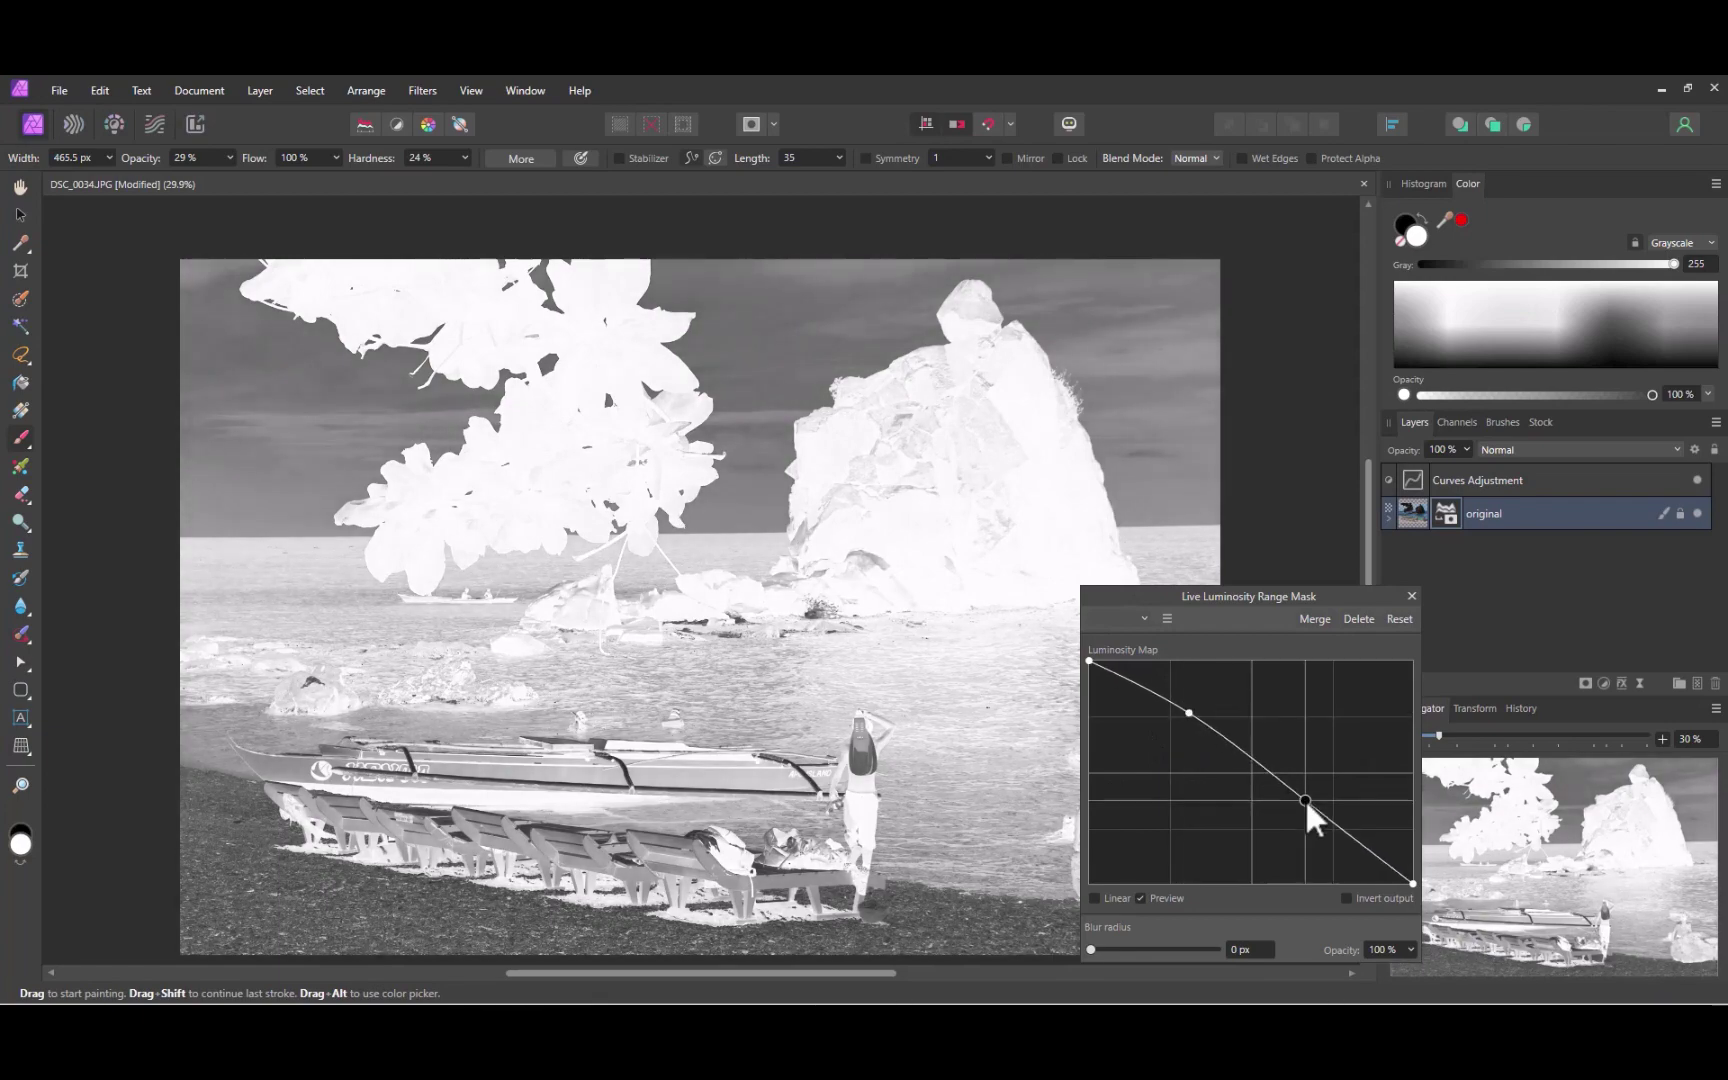
pyautogui.moveTo(1304, 805); pyautogui.dragTo(1263, 891)
pyautogui.click(1242, 799)
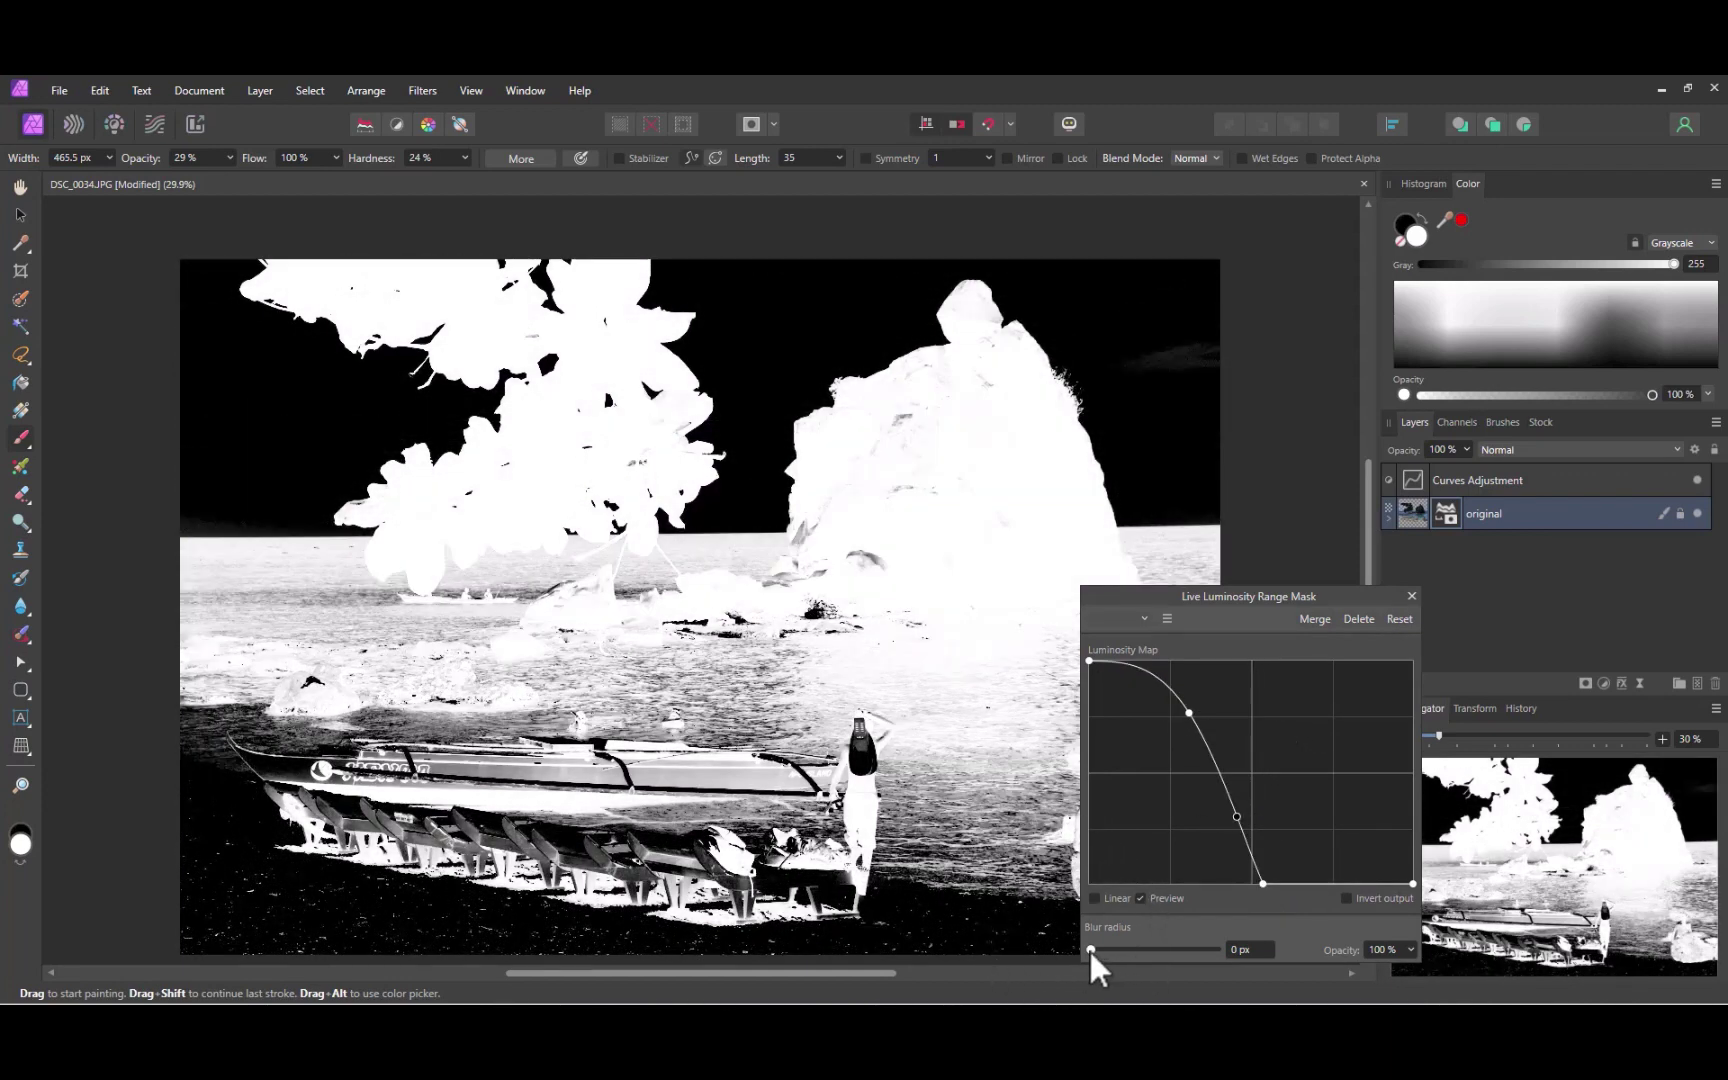
pyautogui.moveTo(1088, 948); pyautogui.dragTo(1131, 948)
pyautogui.click(1411, 595)
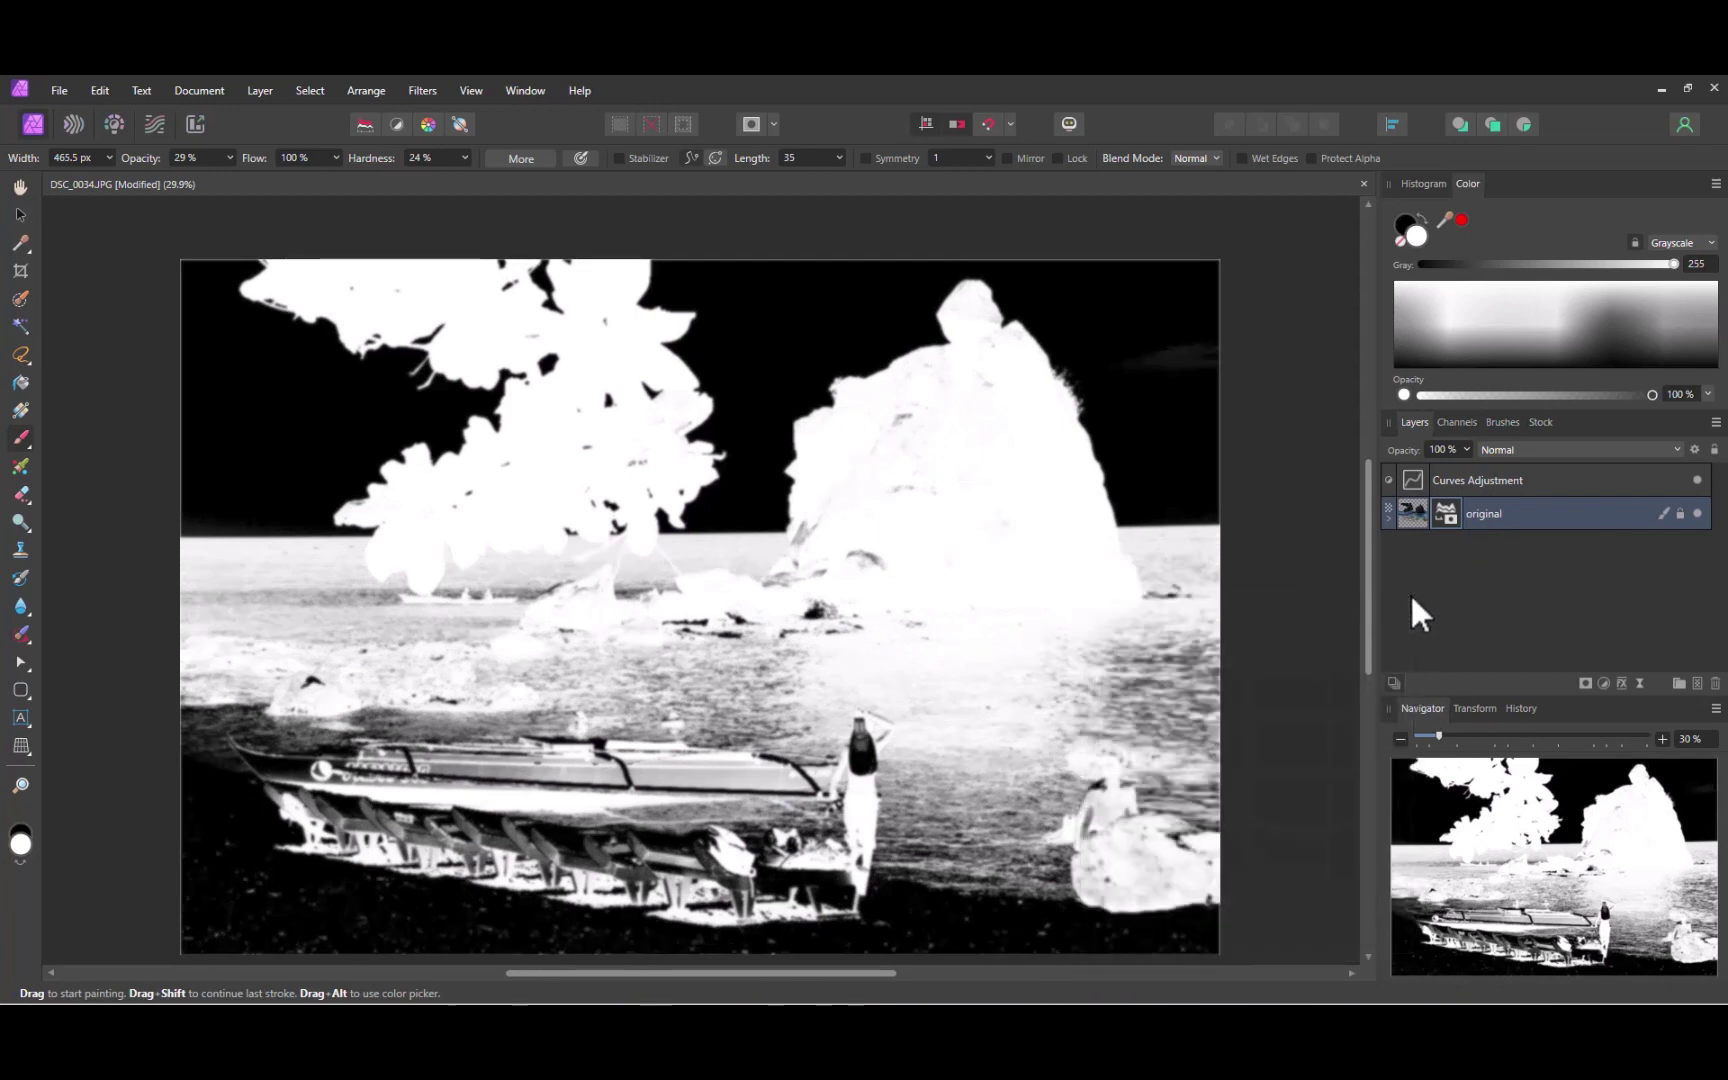
# Expand the original layer and transfer its luminosity range mask to the beach photo's Curves adjustment.
pyautogui.click(1388, 516)
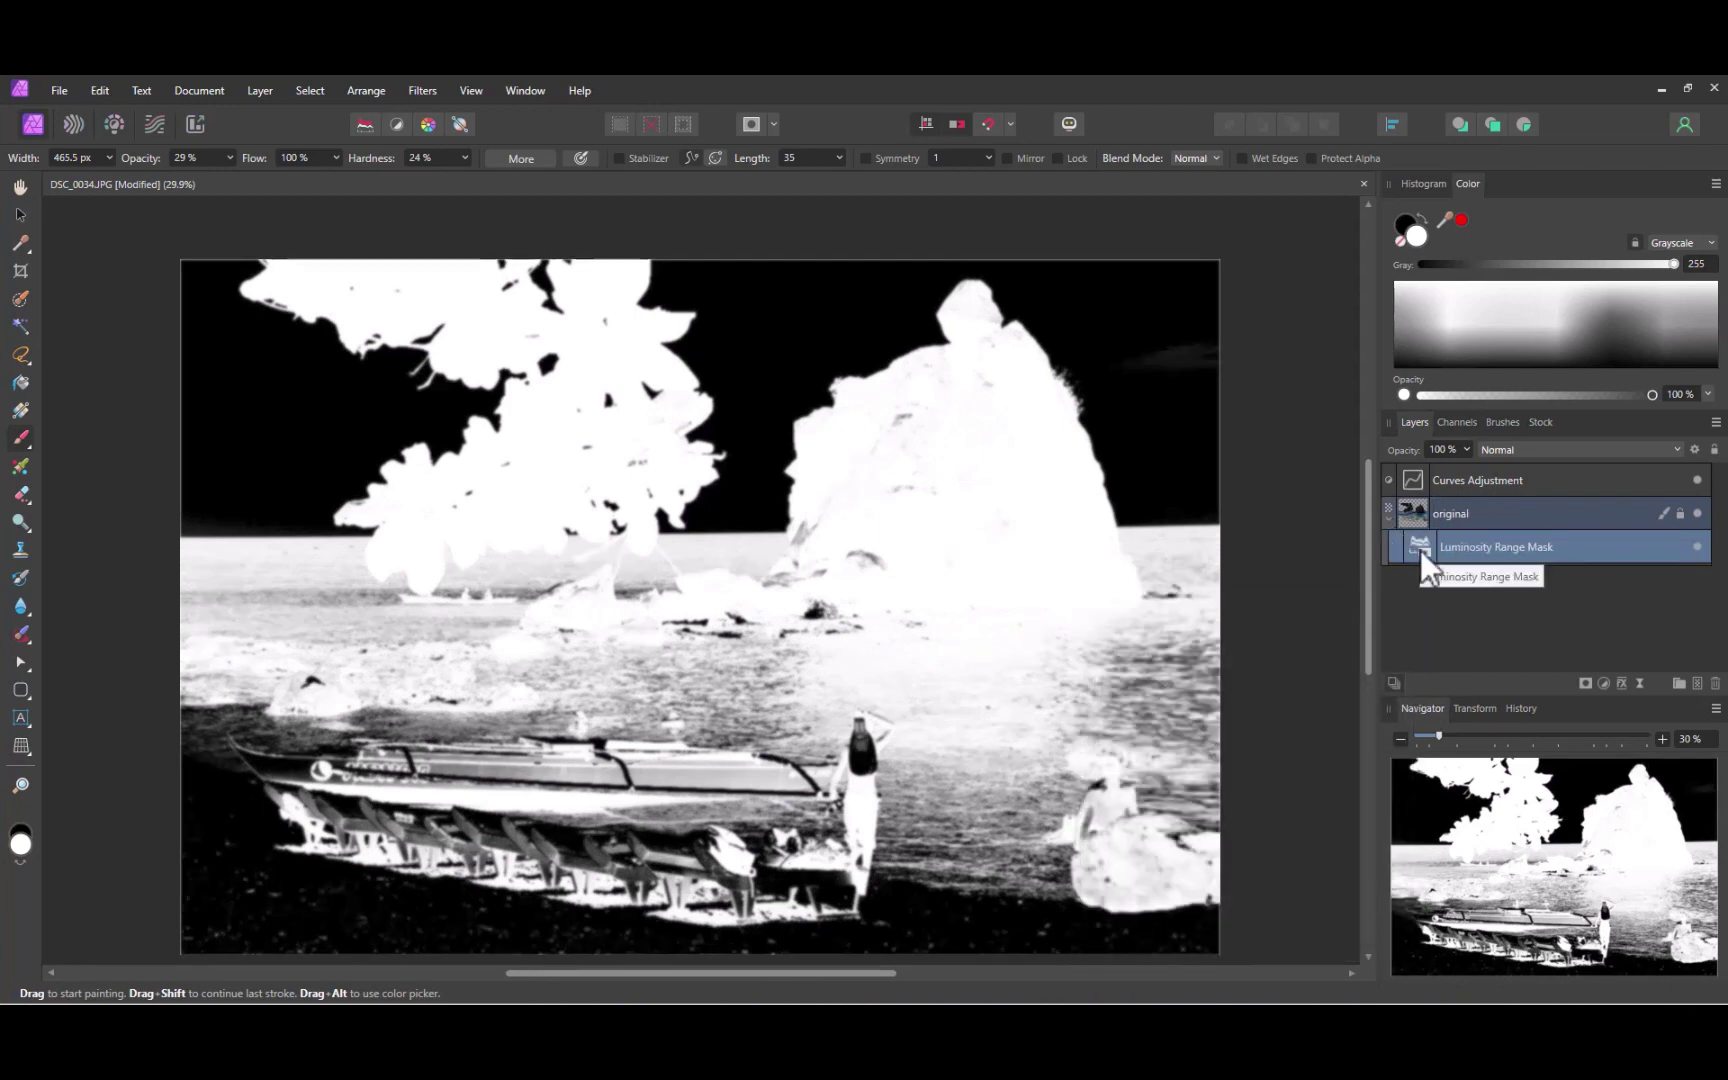
pyautogui.moveTo(1426, 549); pyautogui.dragTo(1440, 485)
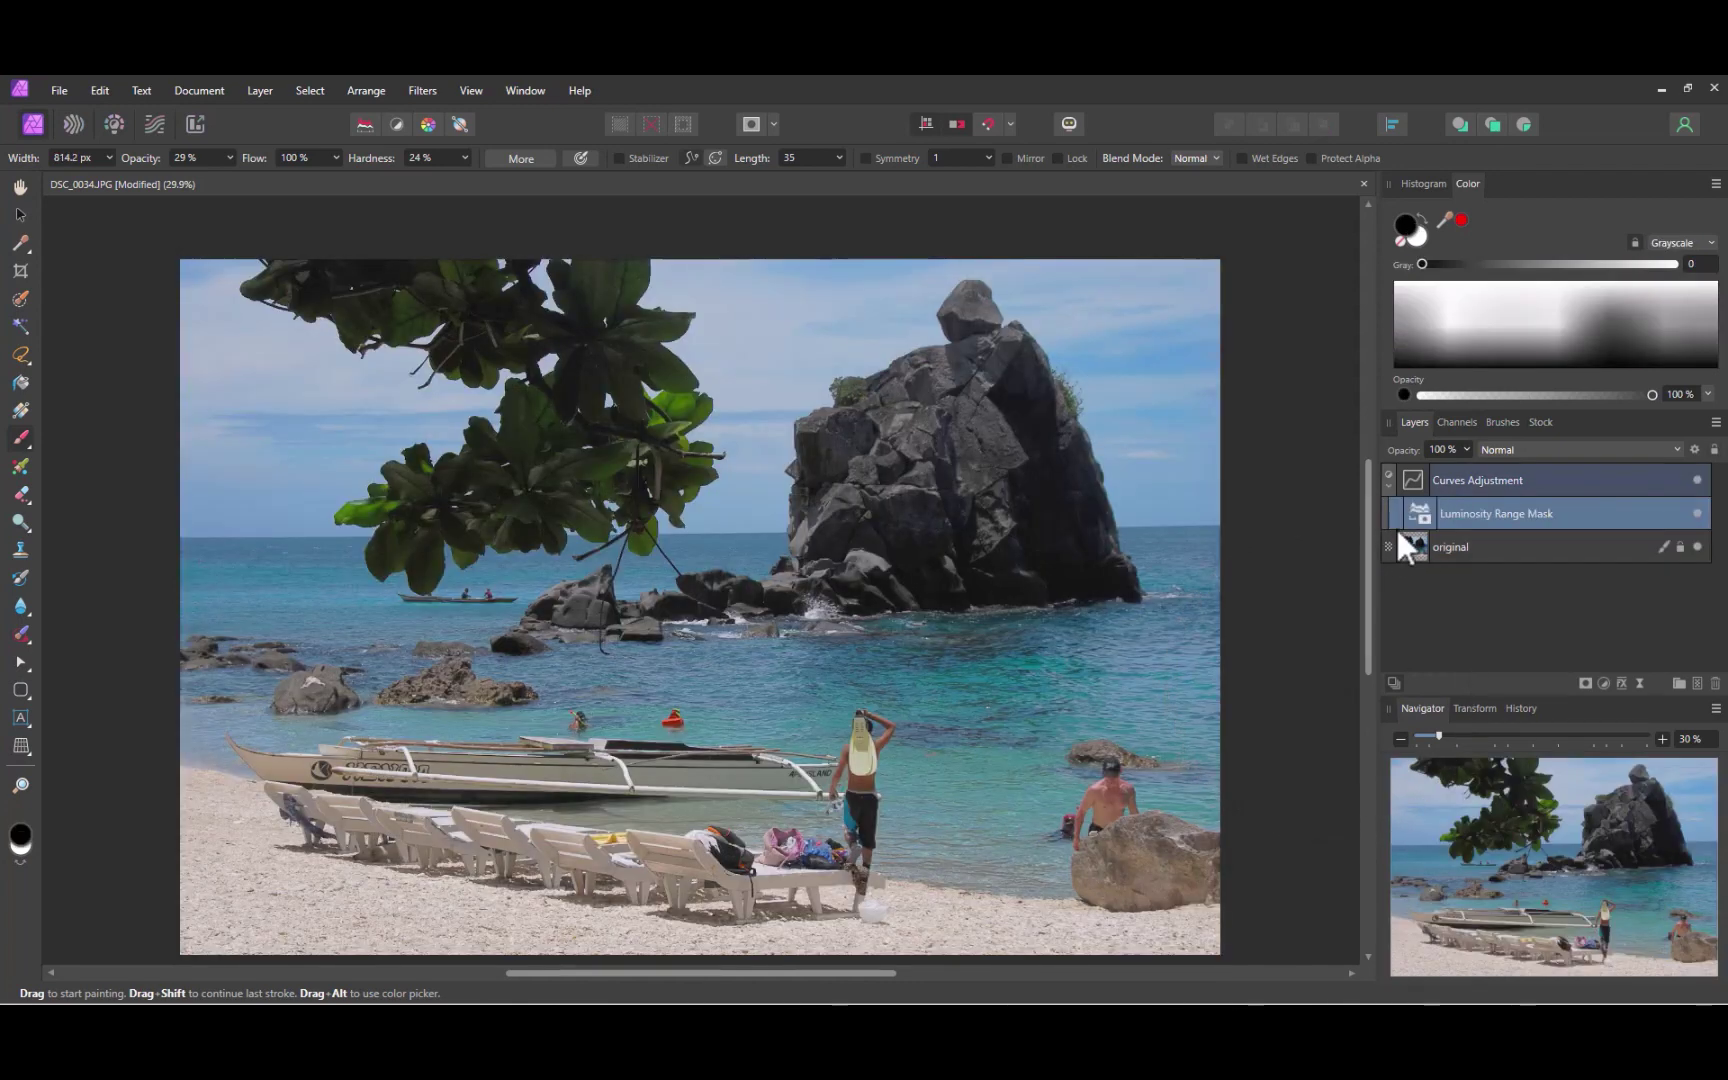